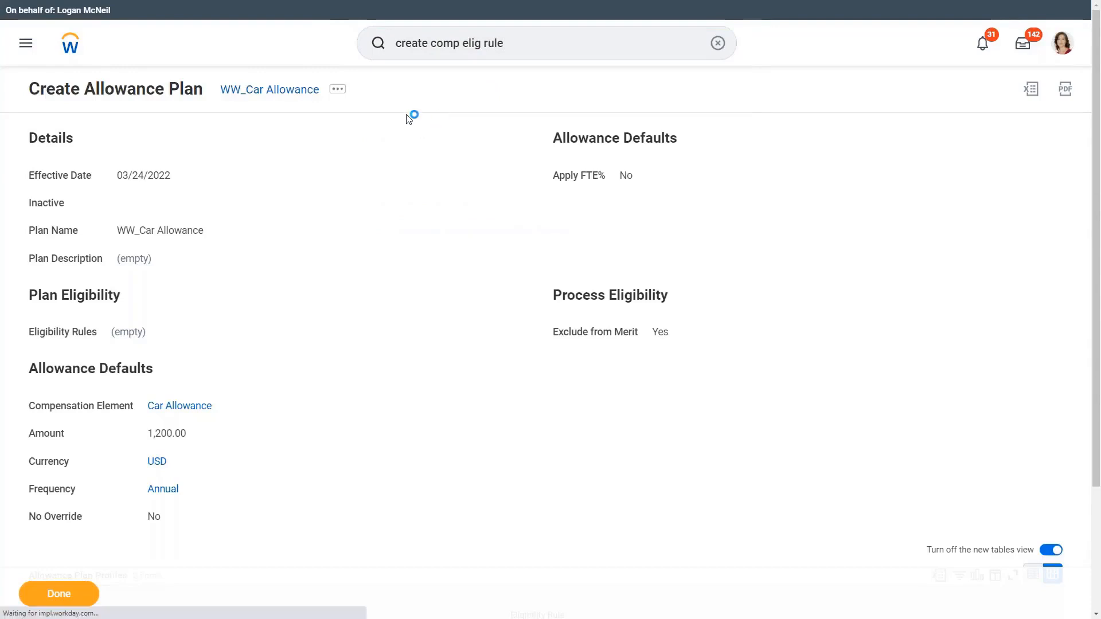
Step: Enter WW_Managers or Above as the description of the compensation eligibility rule
text(WW_)
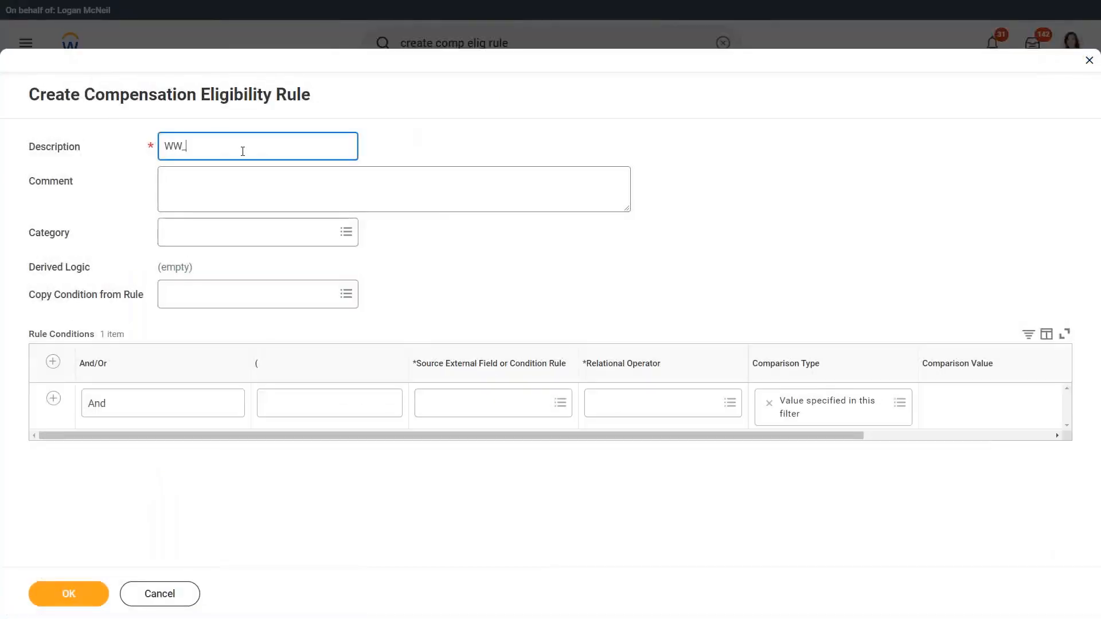
text(Managers of)
text( Above)
drag(188, 146, 300, 146)
click(302, 147)
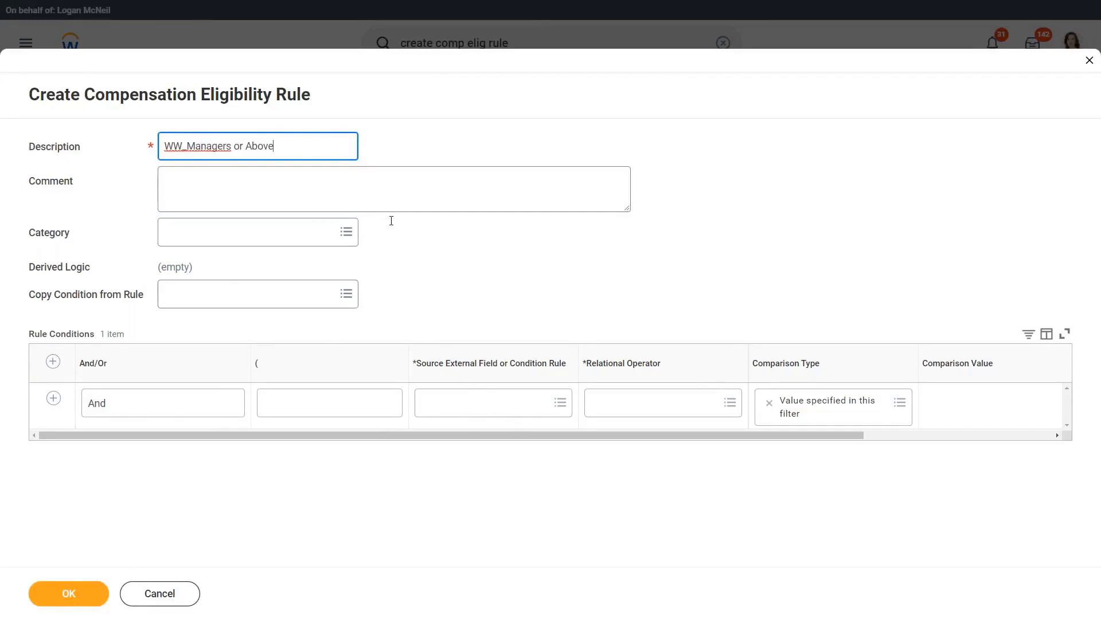
Step: Base the rule condition on Management Level (Compensation) with the relational operator any in the selection list
click(497, 408)
text(manag)
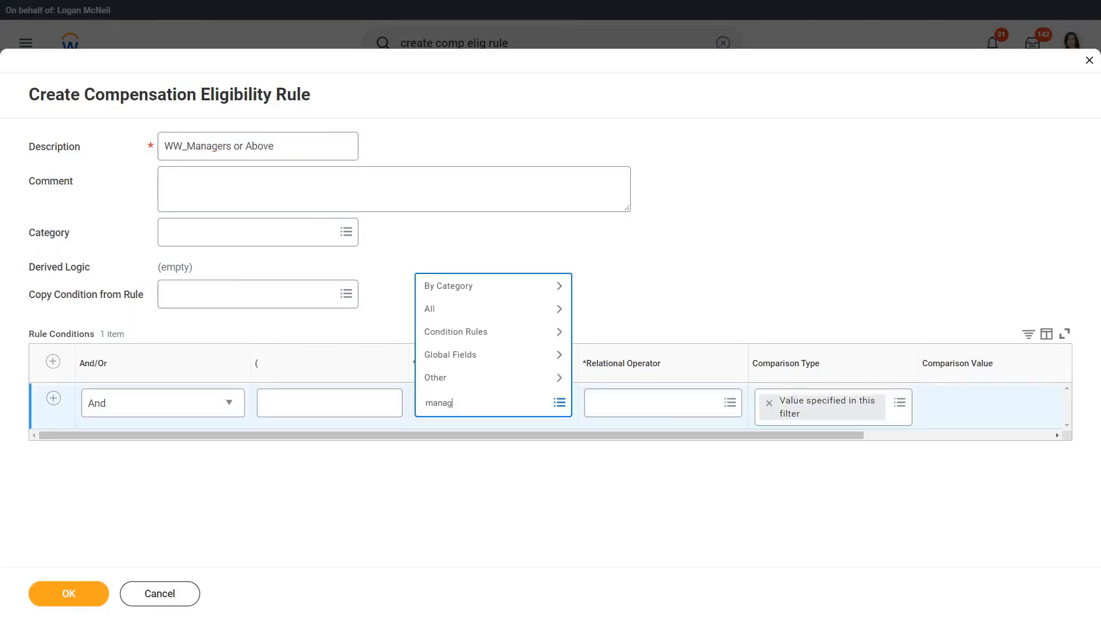
text(ement level comp)
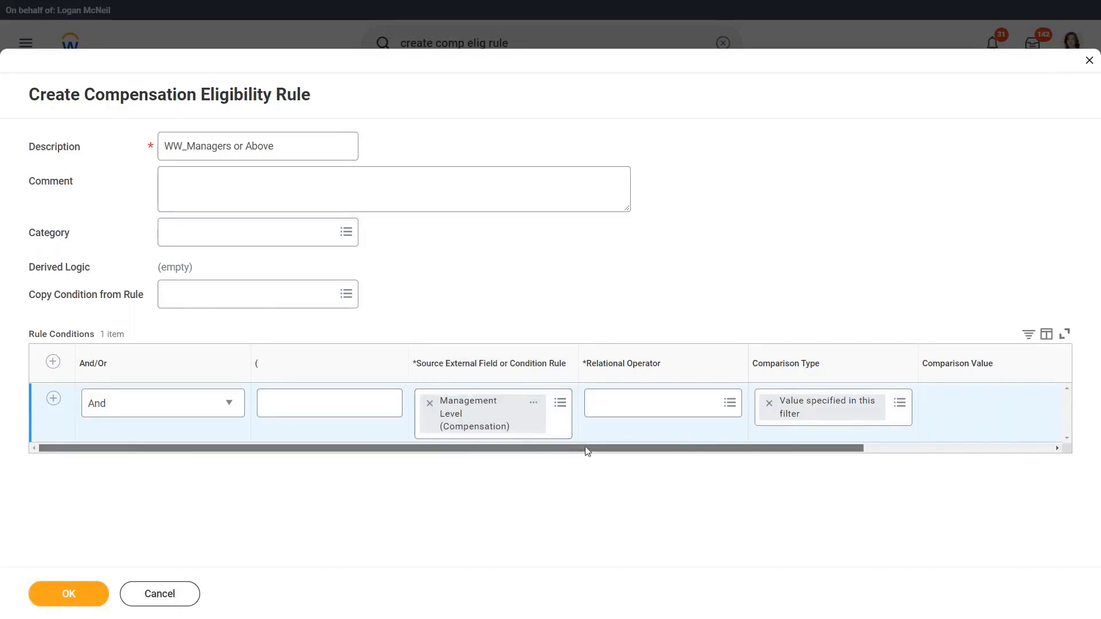
scroll(584, 450, right, 3)
click(507, 405)
click(453, 355)
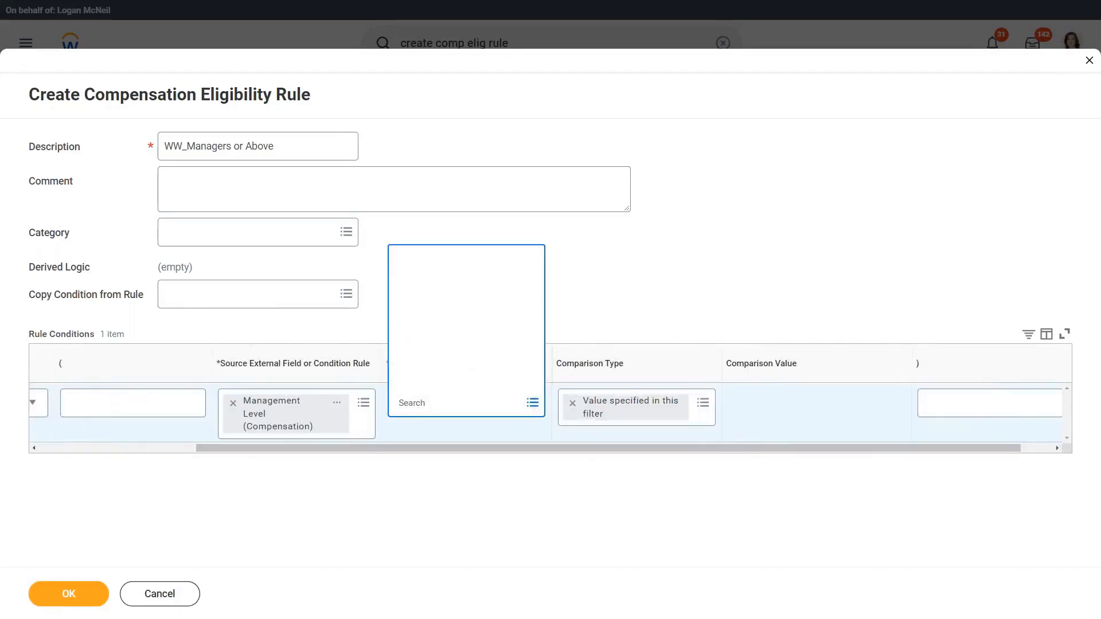
click(464, 319)
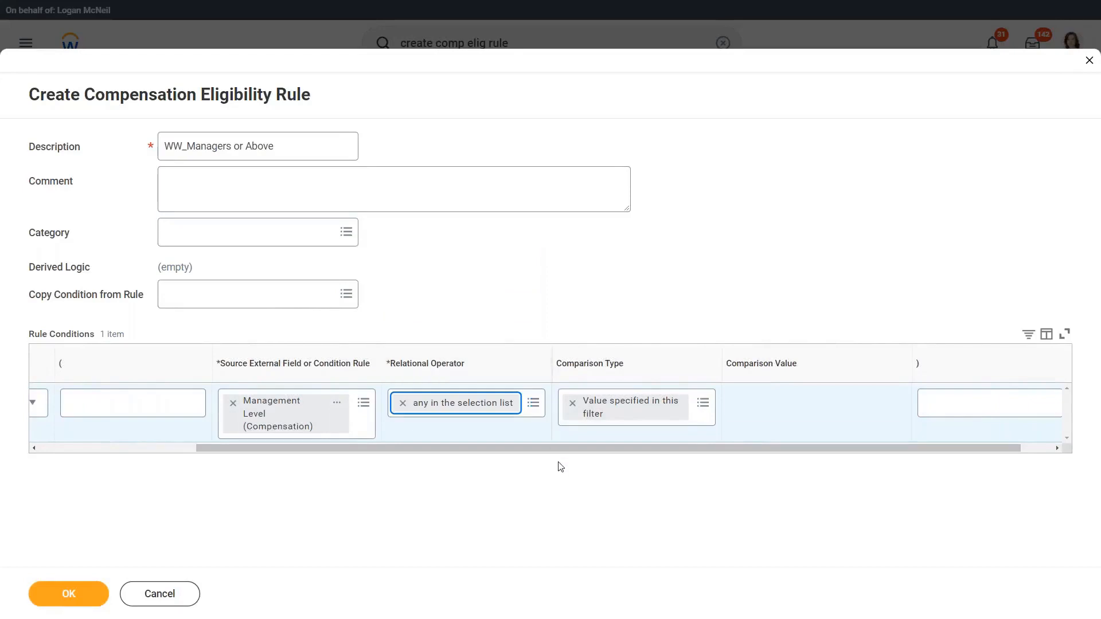
Step: Set the comparison values to 6 Manager, 5 Director, 4 Vice President, 3 Executive Vice President and 2 Chief Executive Officer, and save the rule
scroll(630, 455, right, 2)
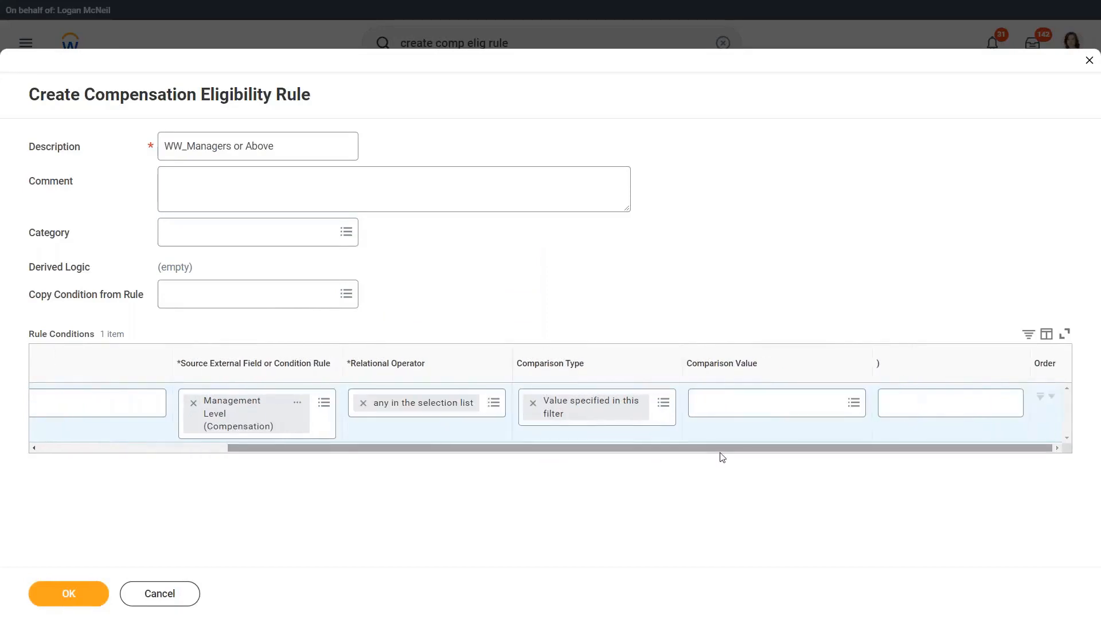
click(691, 397)
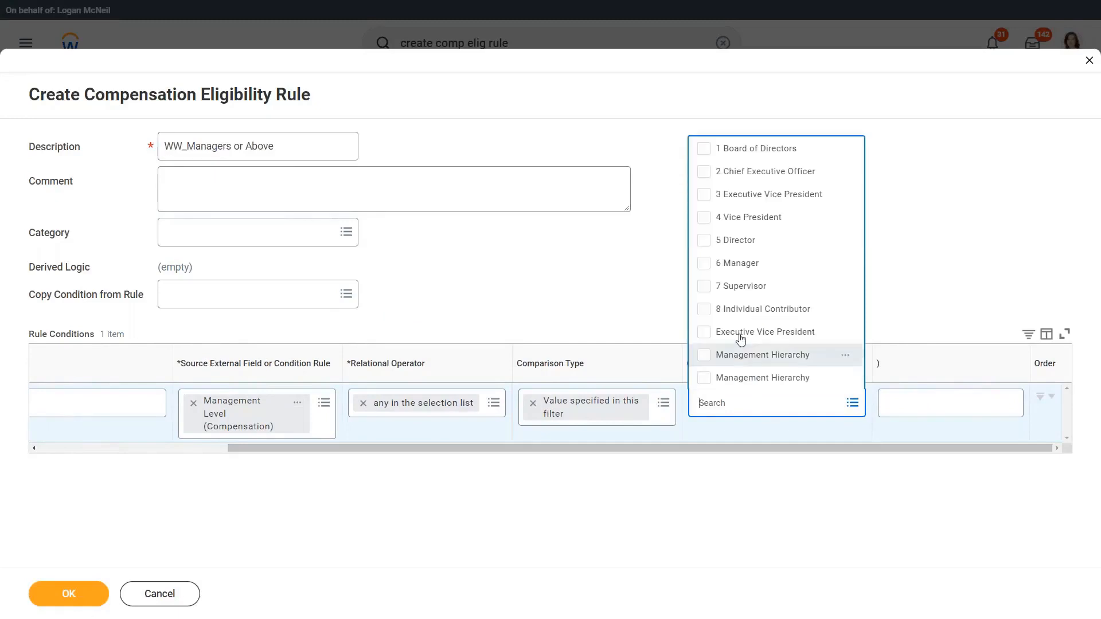
click(729, 265)
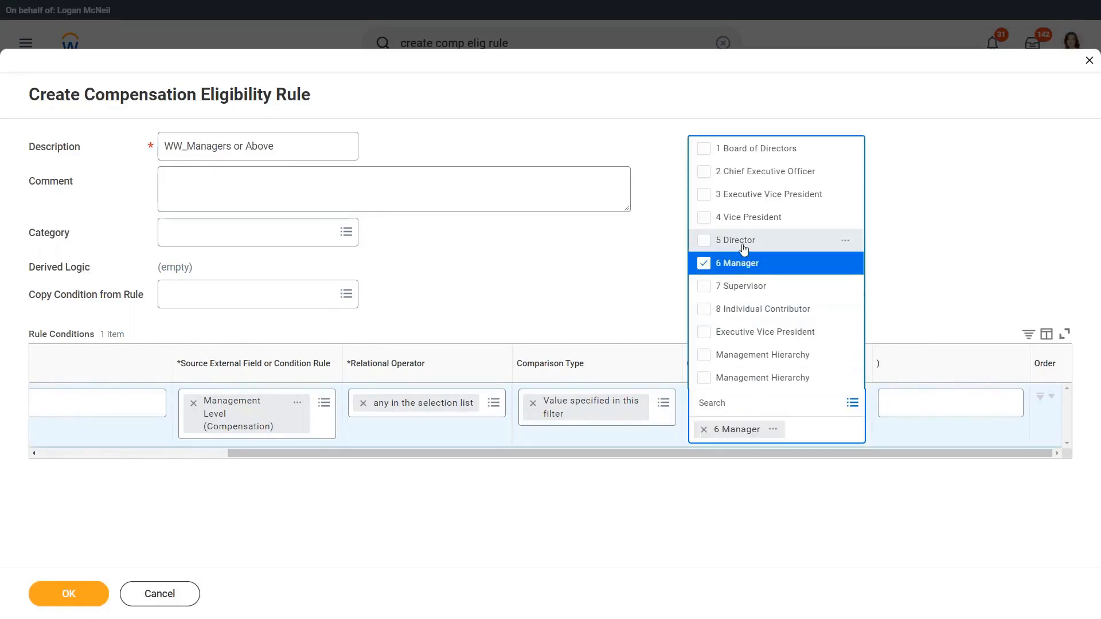
click(744, 244)
click(745, 217)
click(746, 194)
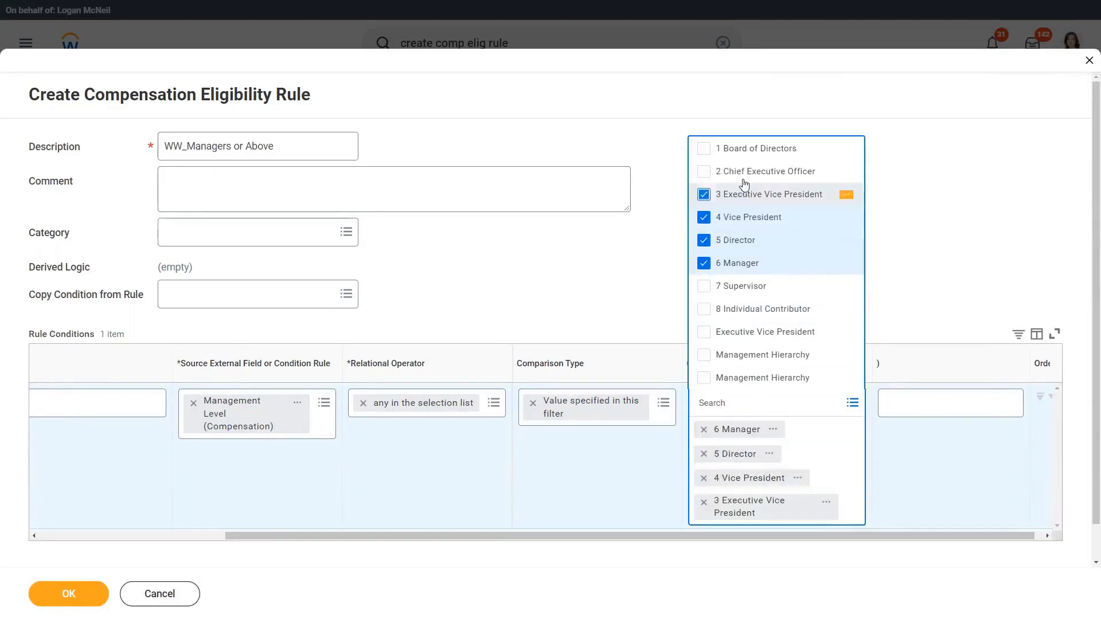
click(747, 172)
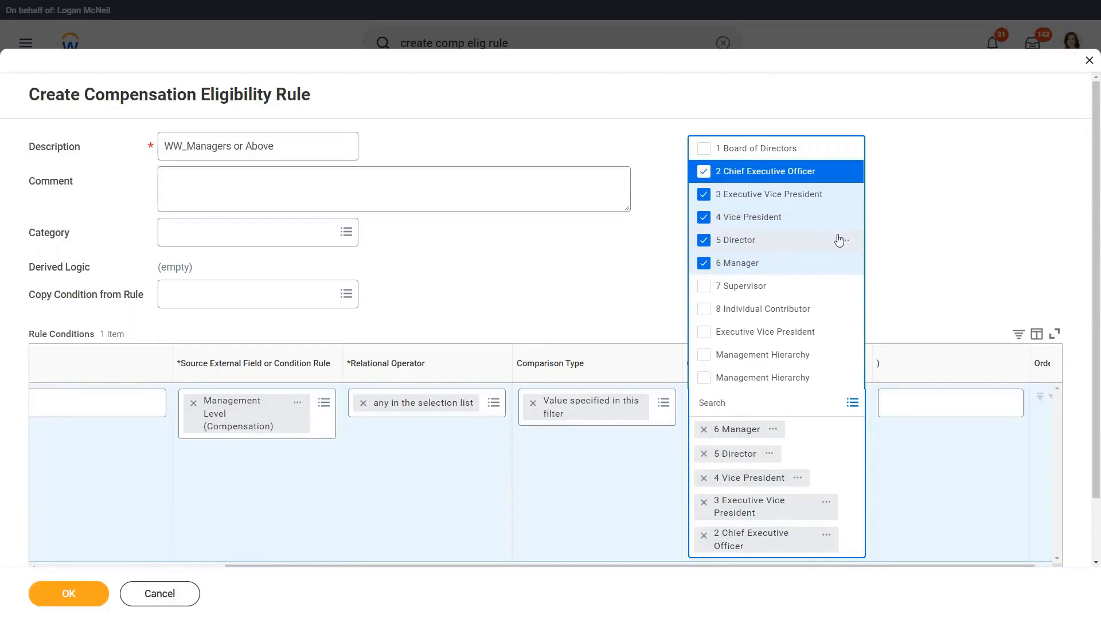
click(925, 245)
click(30, 599)
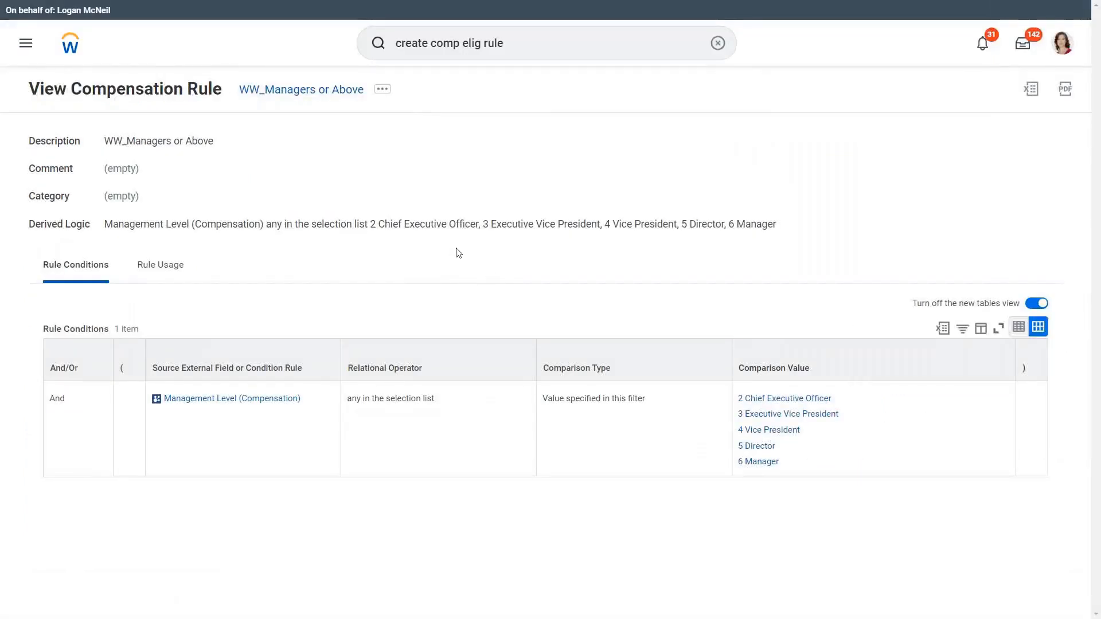
Step: Copy the name of the WW_Managers or Above rule and start creating another compensation eligibility rule
right_click(309, 99)
click(322, 150)
click(538, 44)
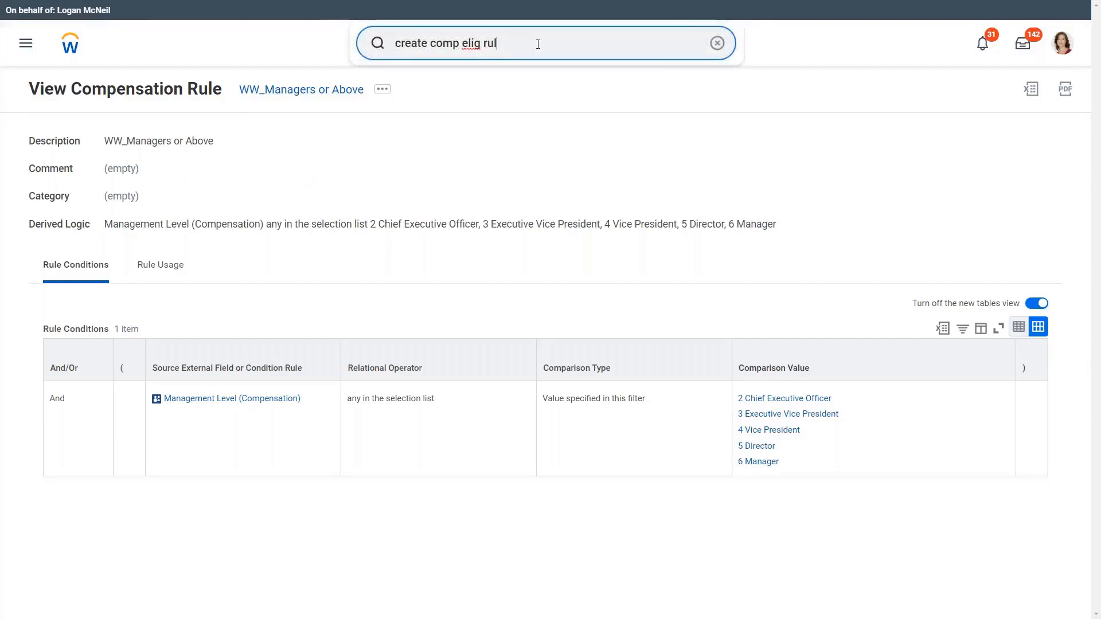
click(521, 93)
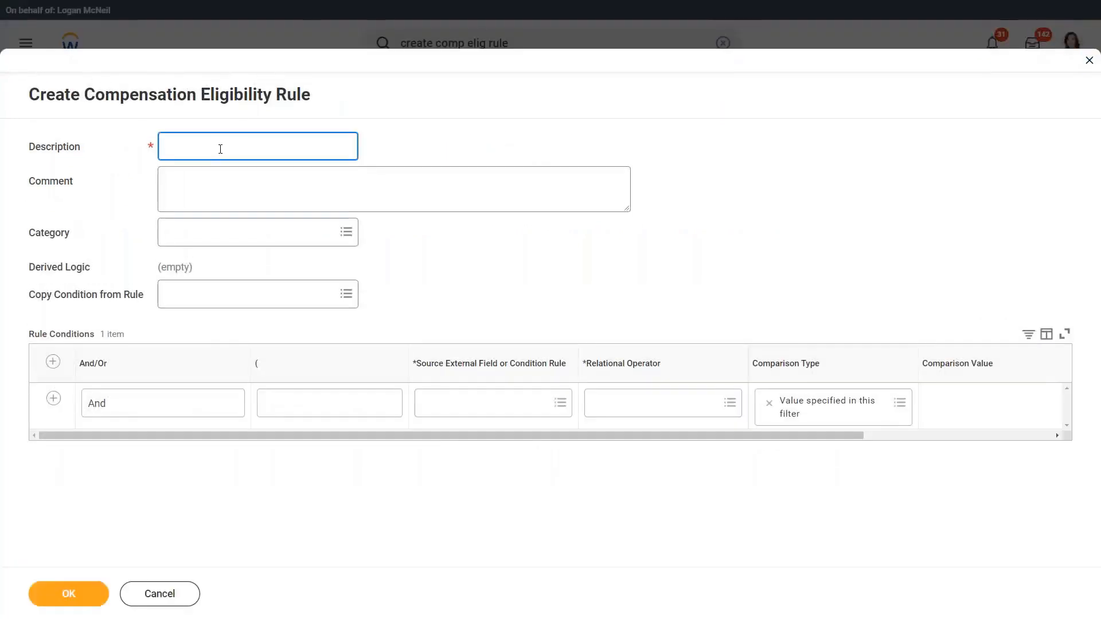
Step: Enter WW_Non Managers as the new rule's description, reusing the copied rule name
key(ctrl+v)
text(Non)
key(ctrl+shift+Right)
key(ctrl+shift+Right)
key(BackSpace)
click(479, 226)
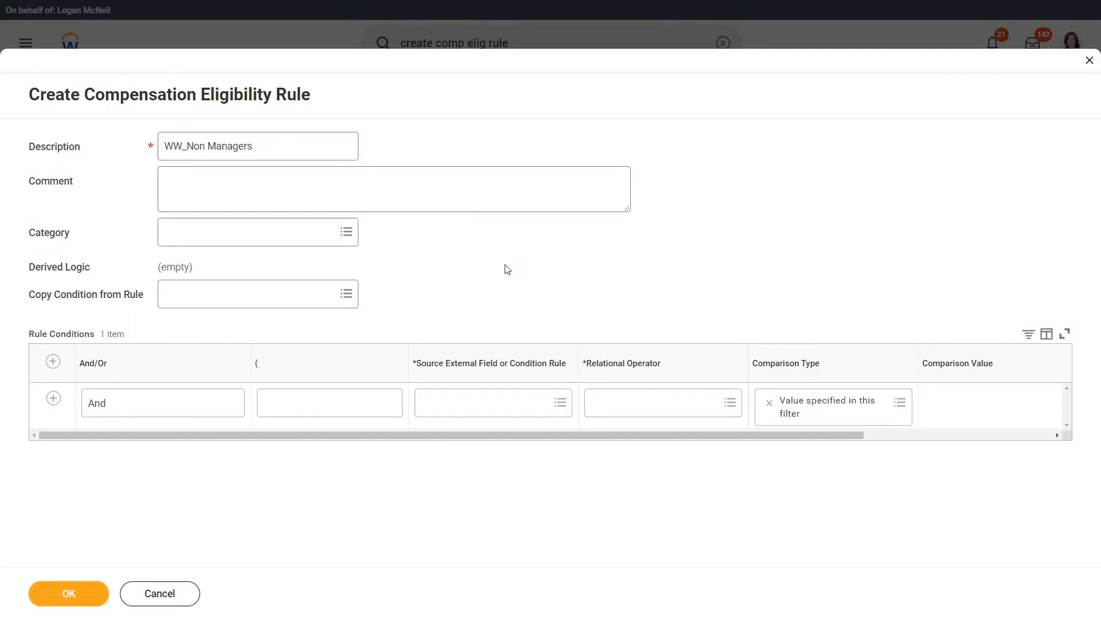
click(482, 409)
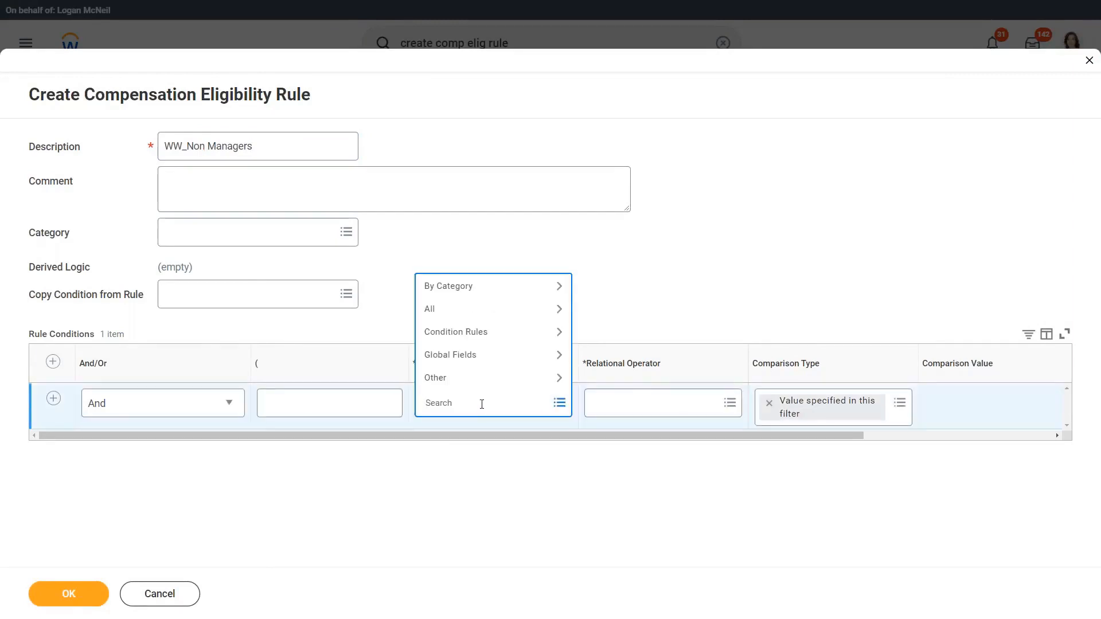
click(638, 285)
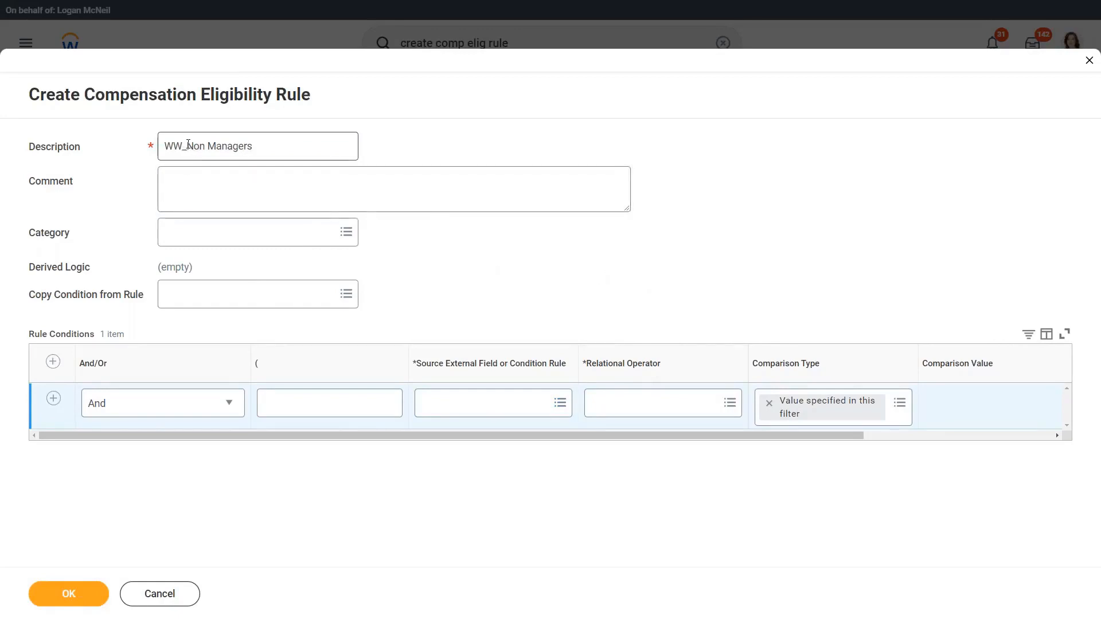
drag(188, 145, 295, 145)
click(295, 145)
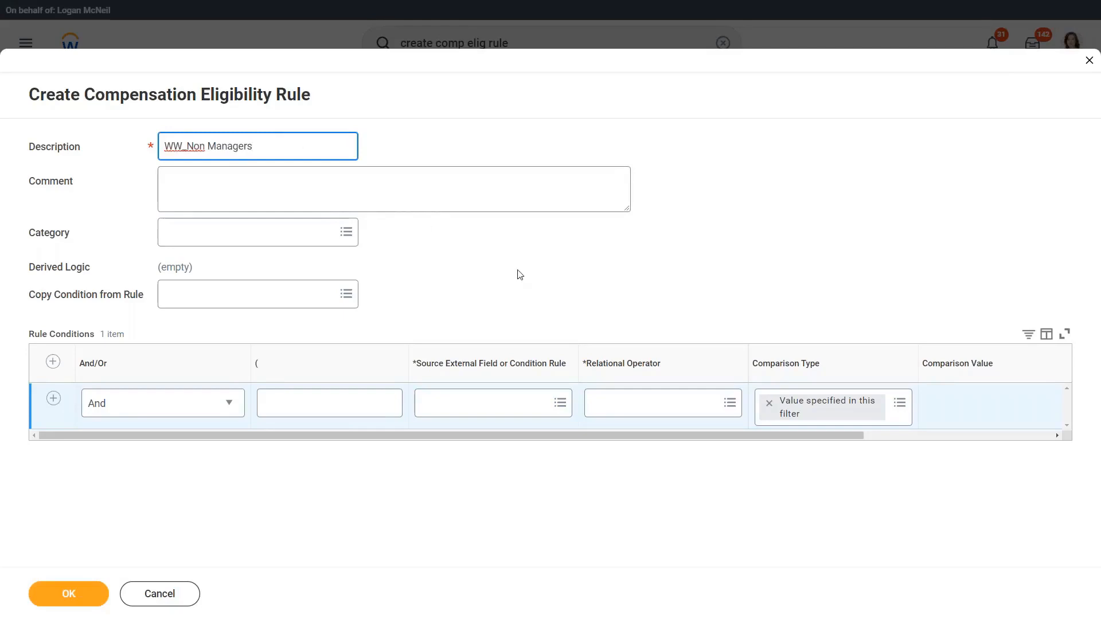
Step: Try copying the condition from the WW_Managers or Above rule, and clear the chosen rule and its copied condition row
click(230, 302)
key(ctrl+v)
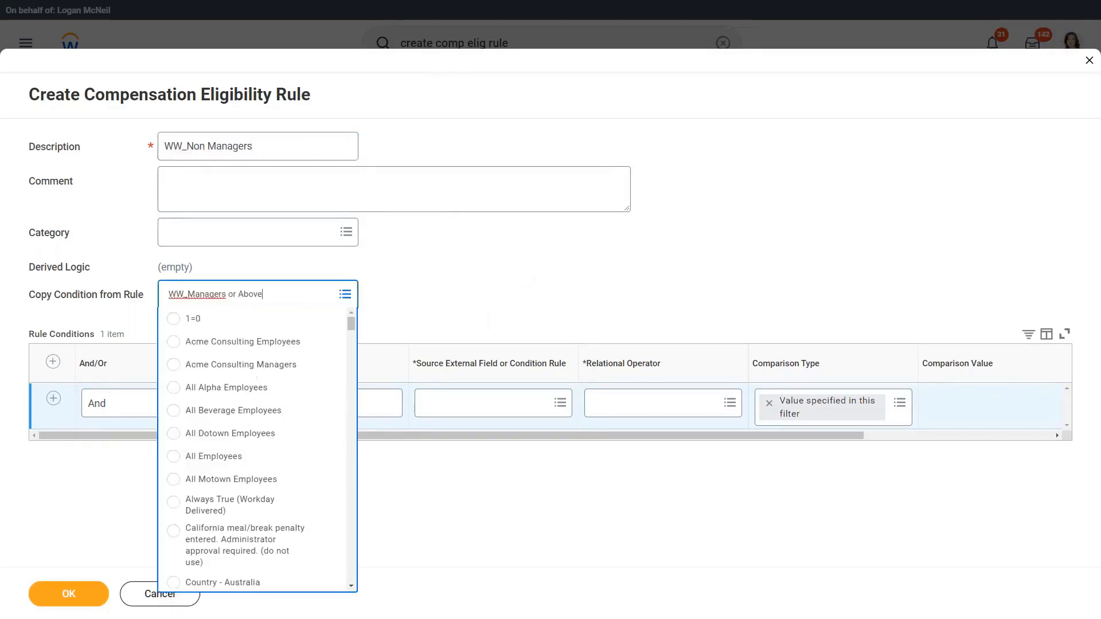
key(Return)
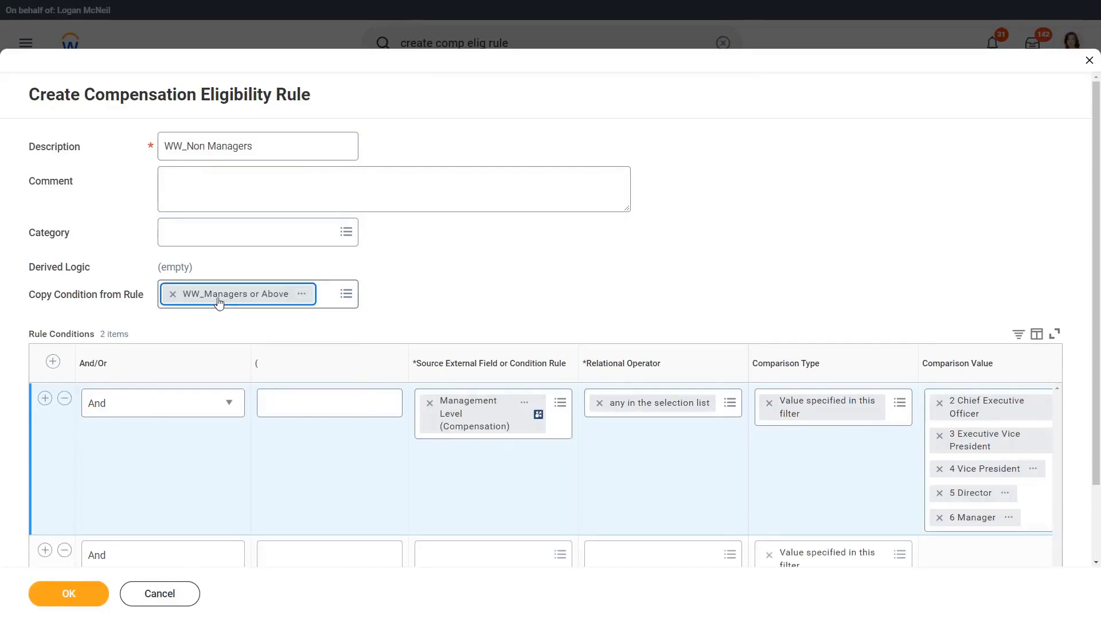
scroll(264, 301, down, 1)
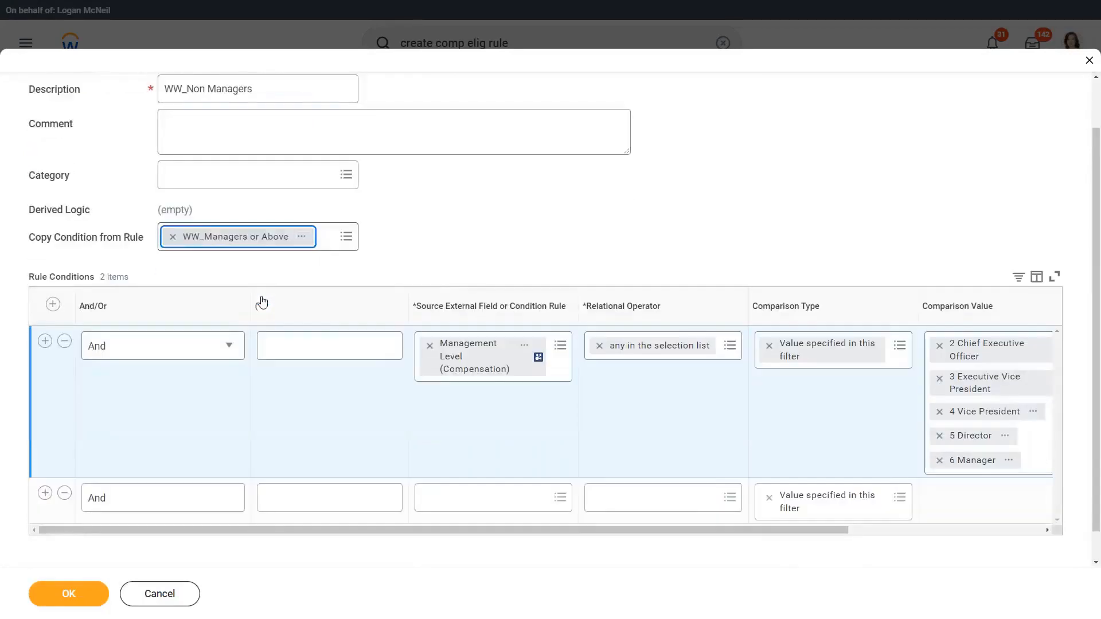
click(172, 237)
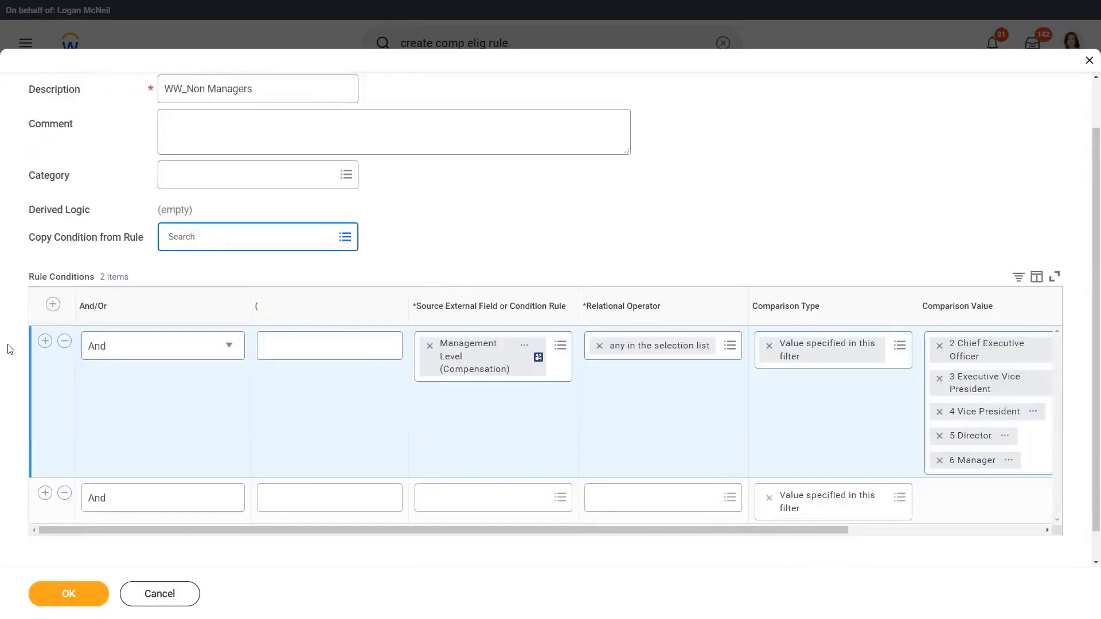
click(65, 341)
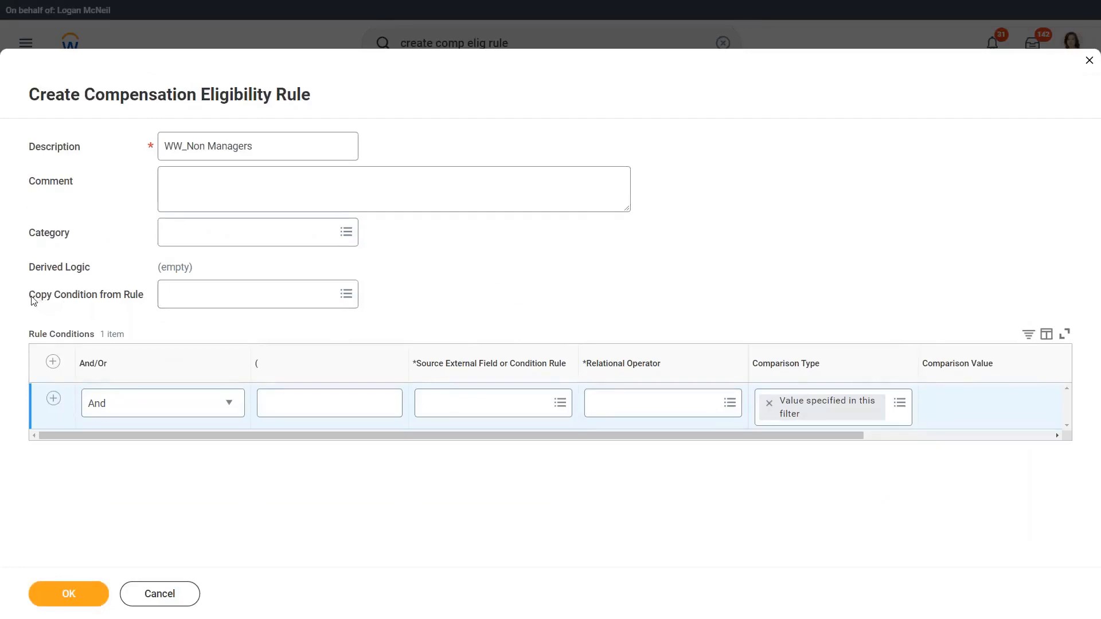
Step: Copy the condition from the WW_Managers or Above rule and remove the extra blank condition row
drag(33, 301, 146, 305)
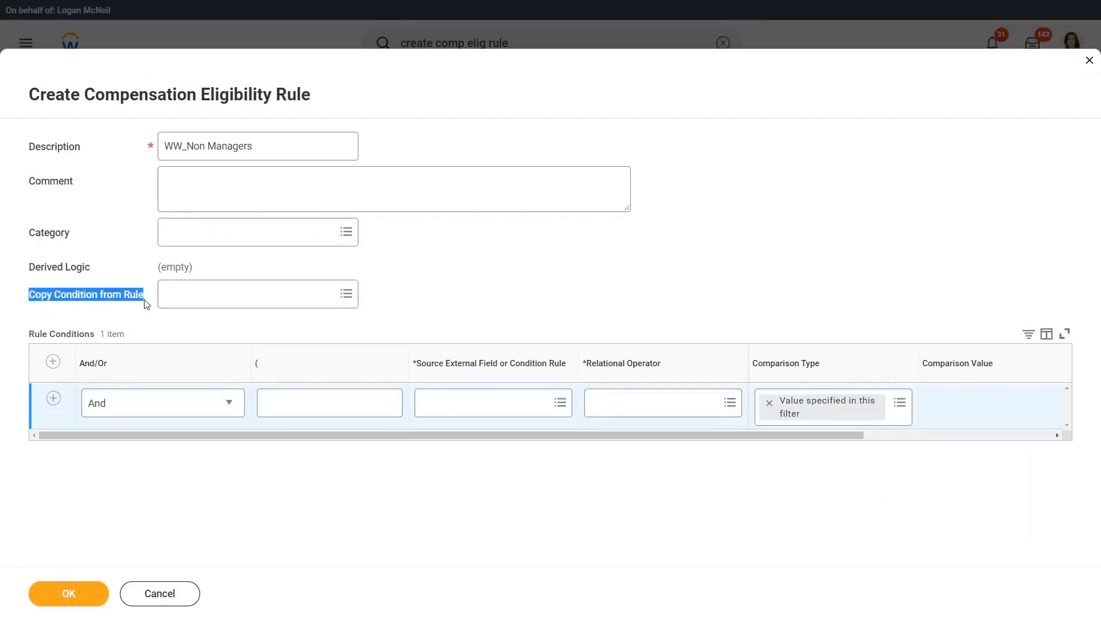
click(191, 291)
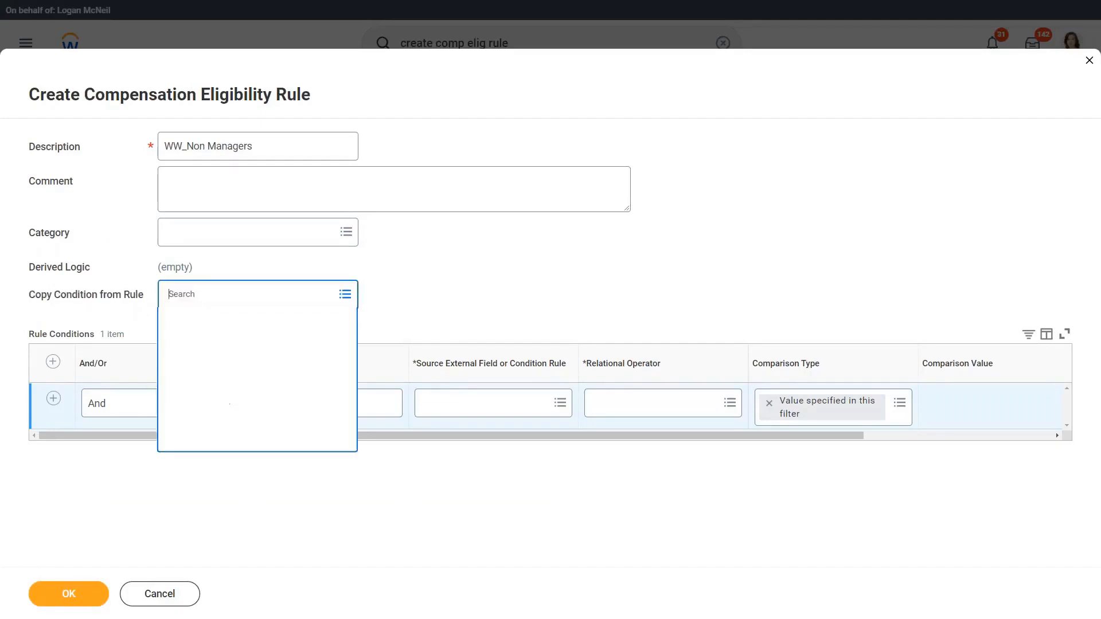
key(ctrl+v)
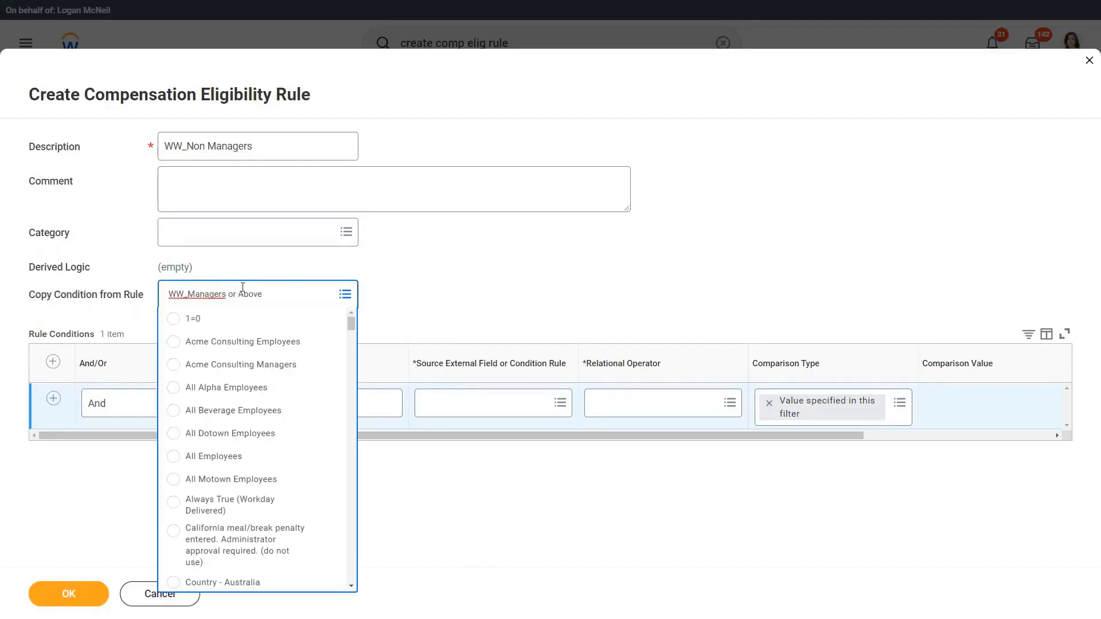
key(Return)
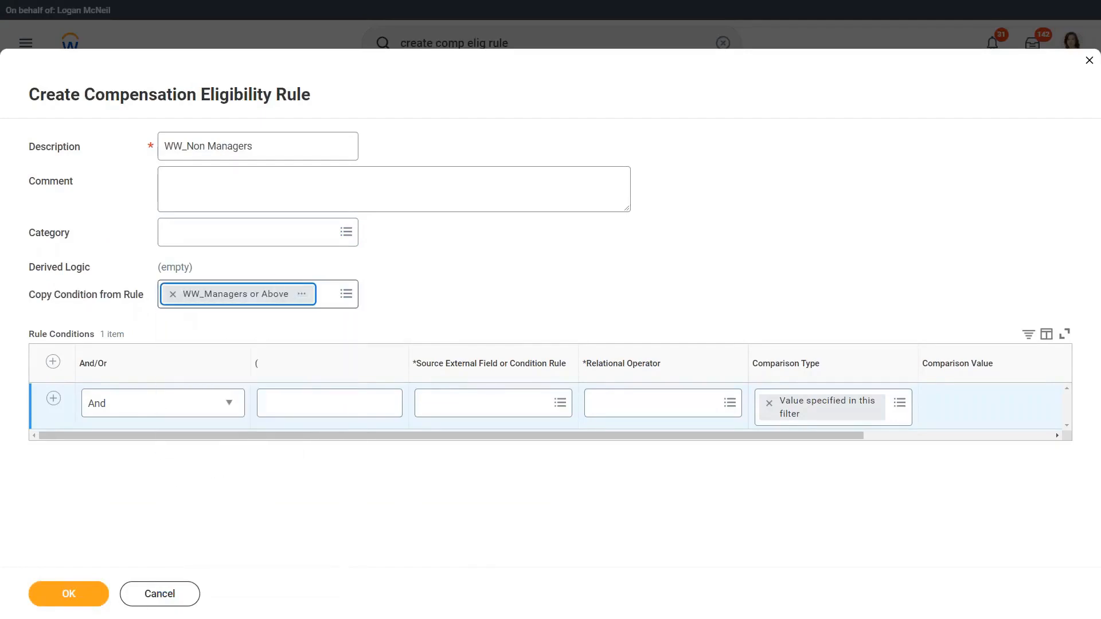
scroll(499, 285, down, 2)
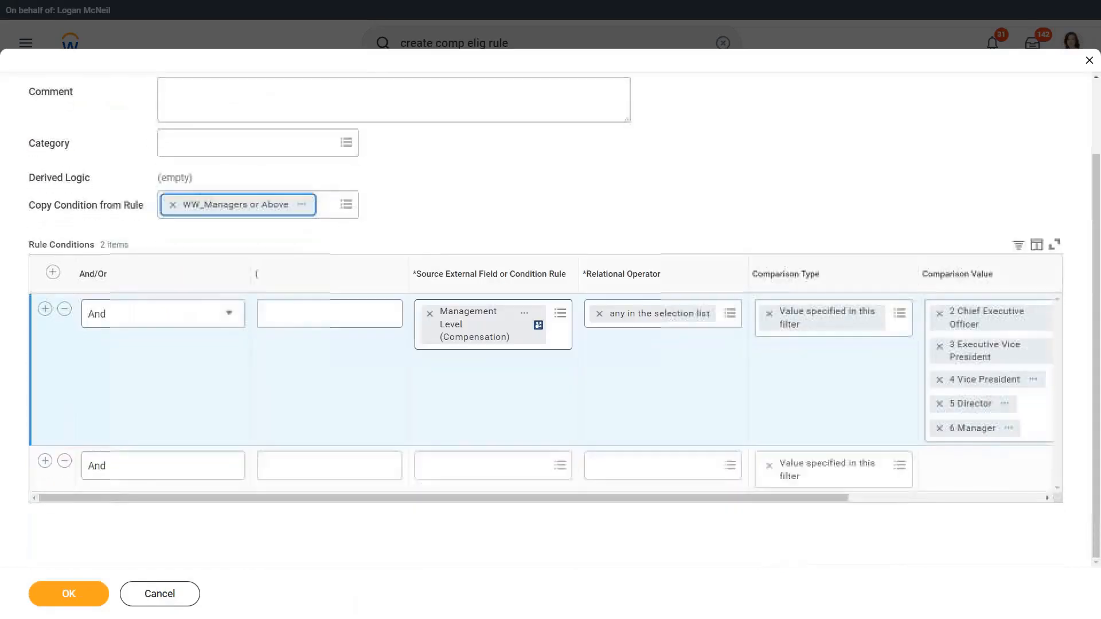
drag(234, 502, 379, 499)
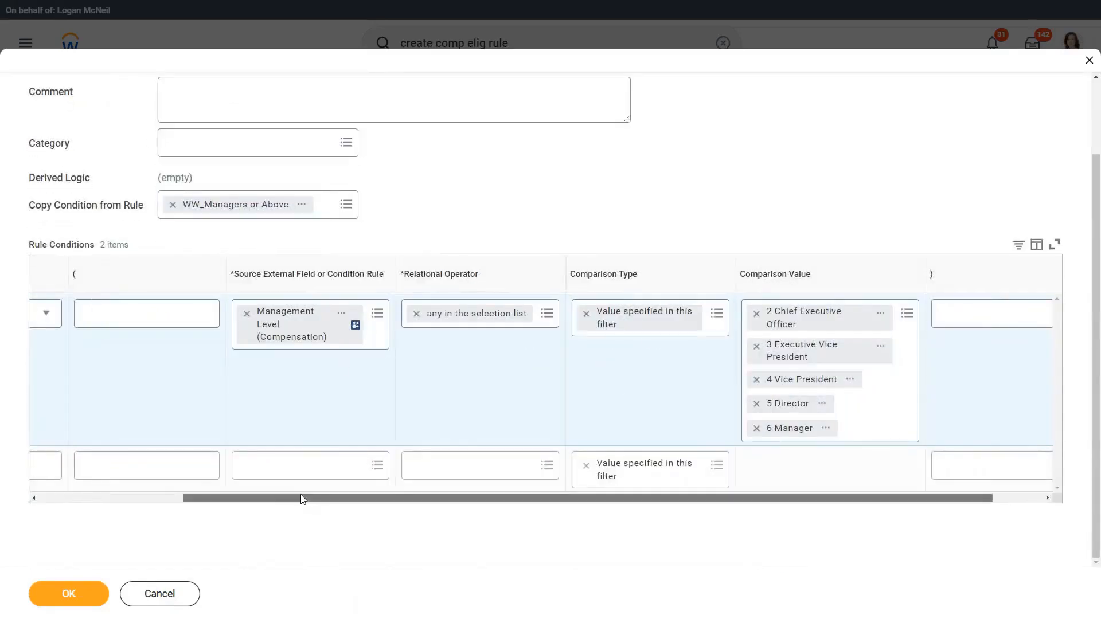
drag(301, 497, 153, 511)
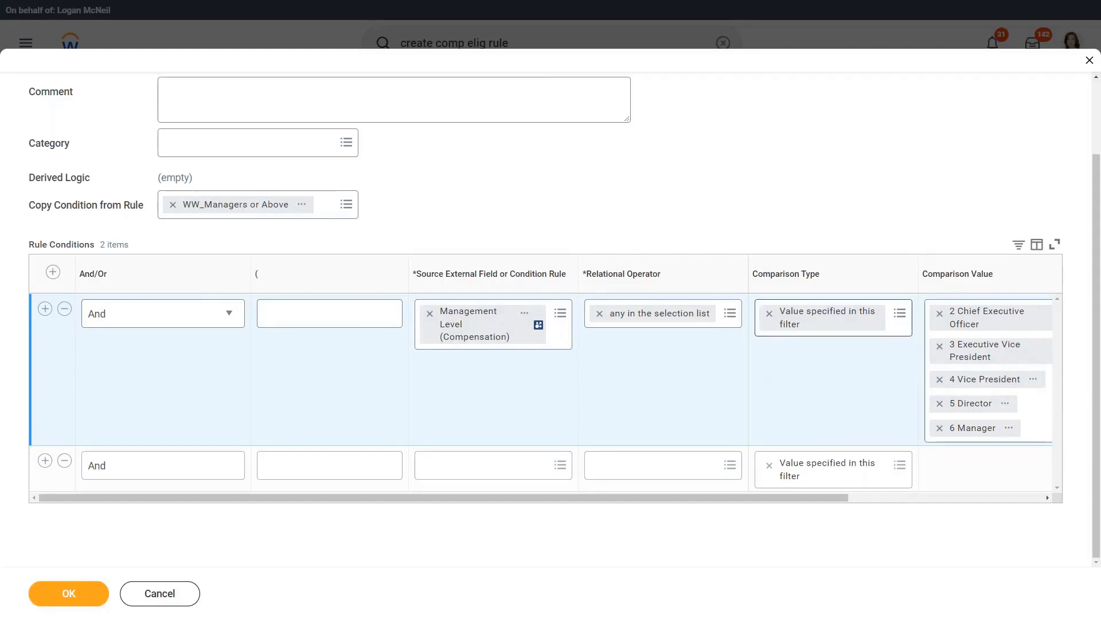
click(65, 467)
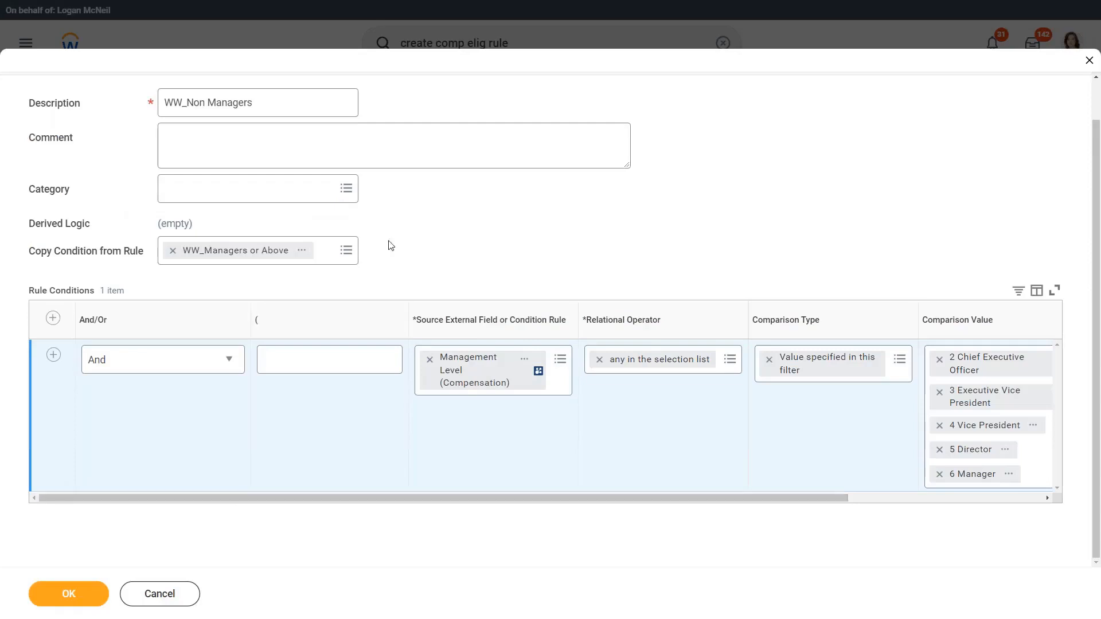
Step: Change the copied Management Level condition's relational operator to none in the selection list
drag(187, 102, 258, 102)
click(312, 103)
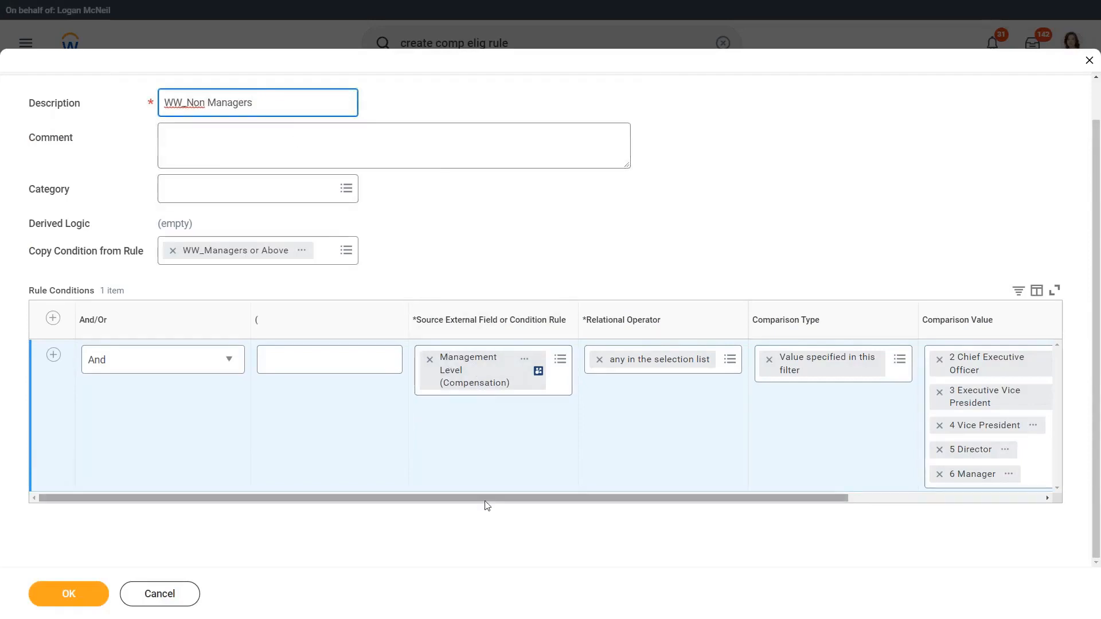
drag(487, 500, 614, 504)
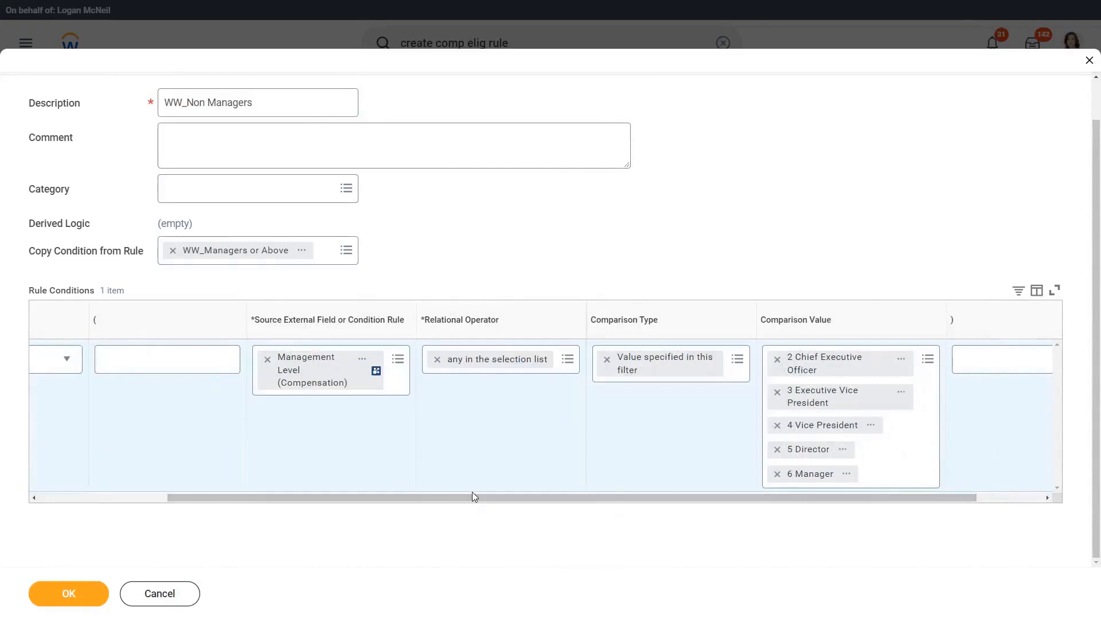
click(504, 364)
click(492, 287)
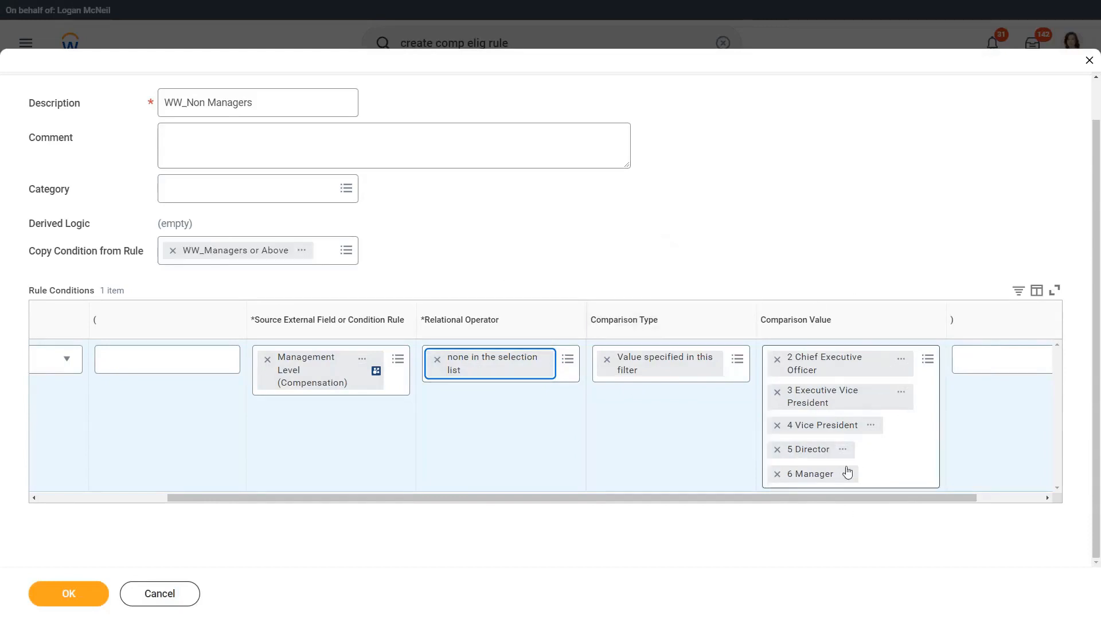
click(588, 251)
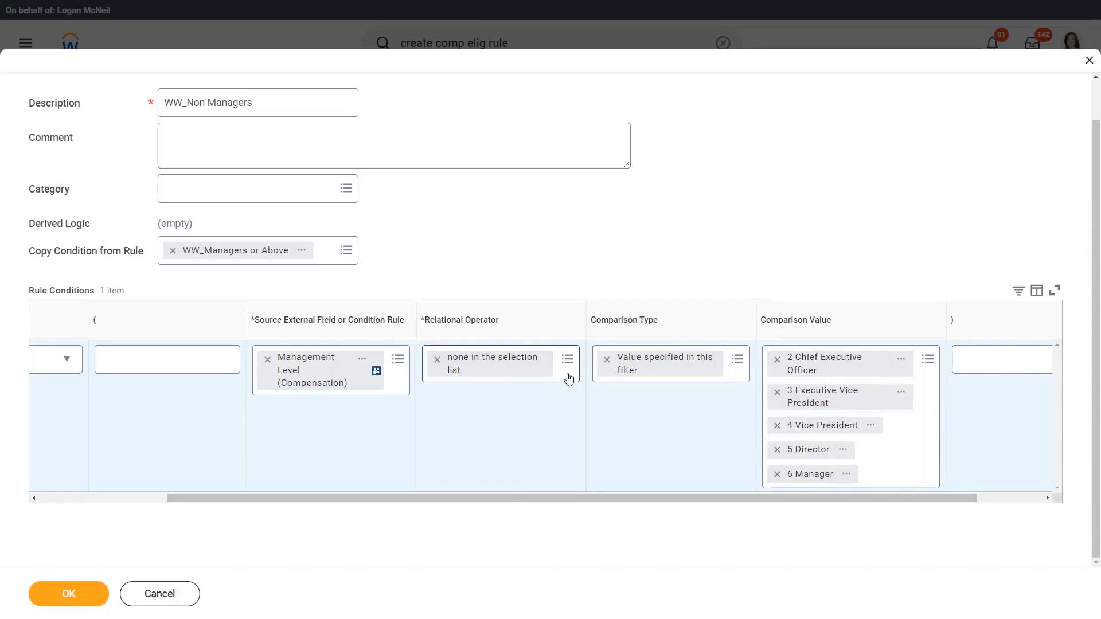
Step: Try any in the selection list as the Management Level condition's relational operator and check the available comparison values
click(567, 374)
click(475, 248)
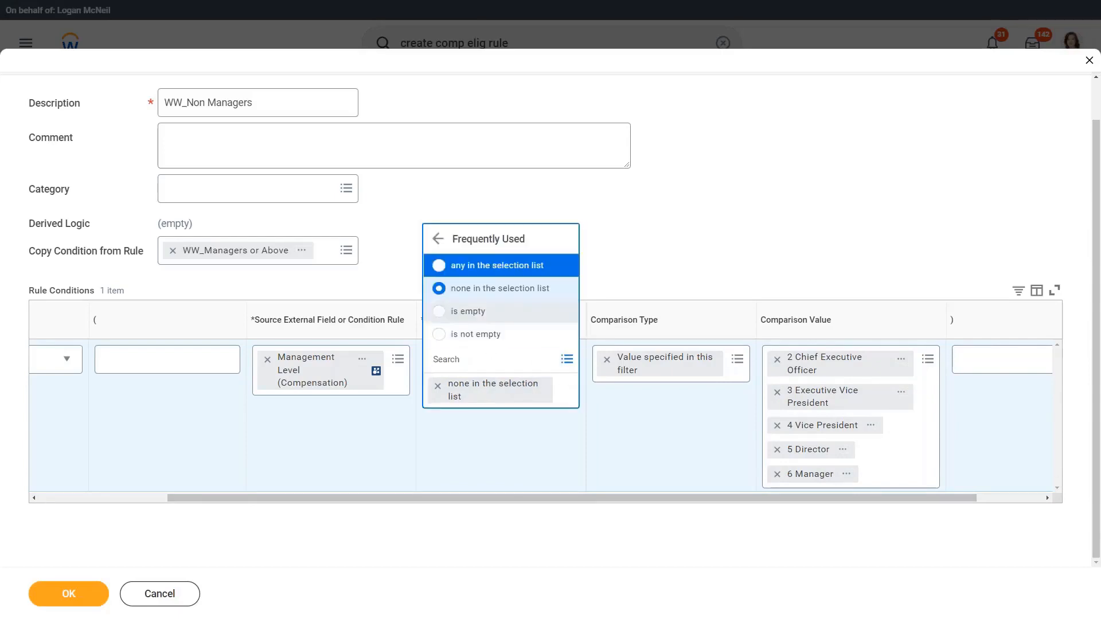
click(491, 261)
click(921, 480)
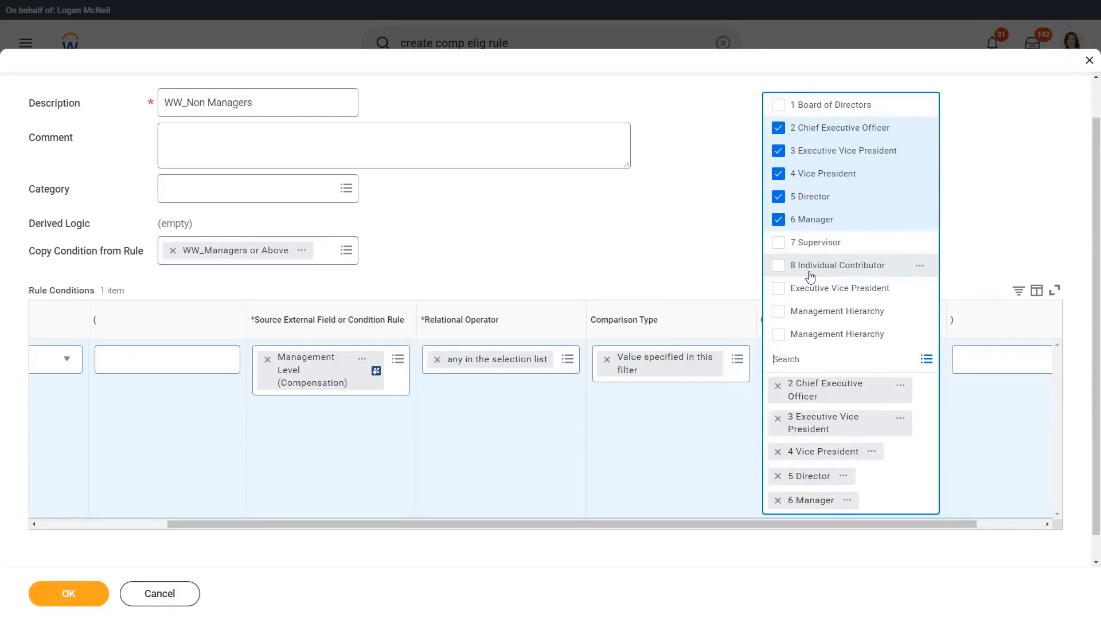
click(630, 258)
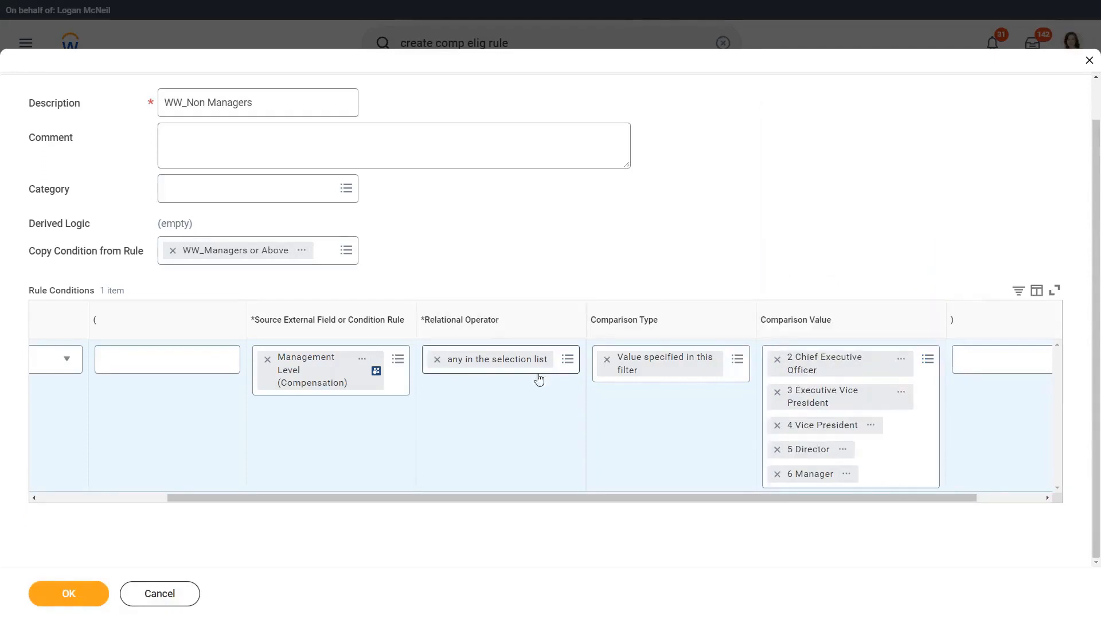
Step: Set the Management Level condition's relational operator back to none in the selection list
click(568, 359)
click(493, 327)
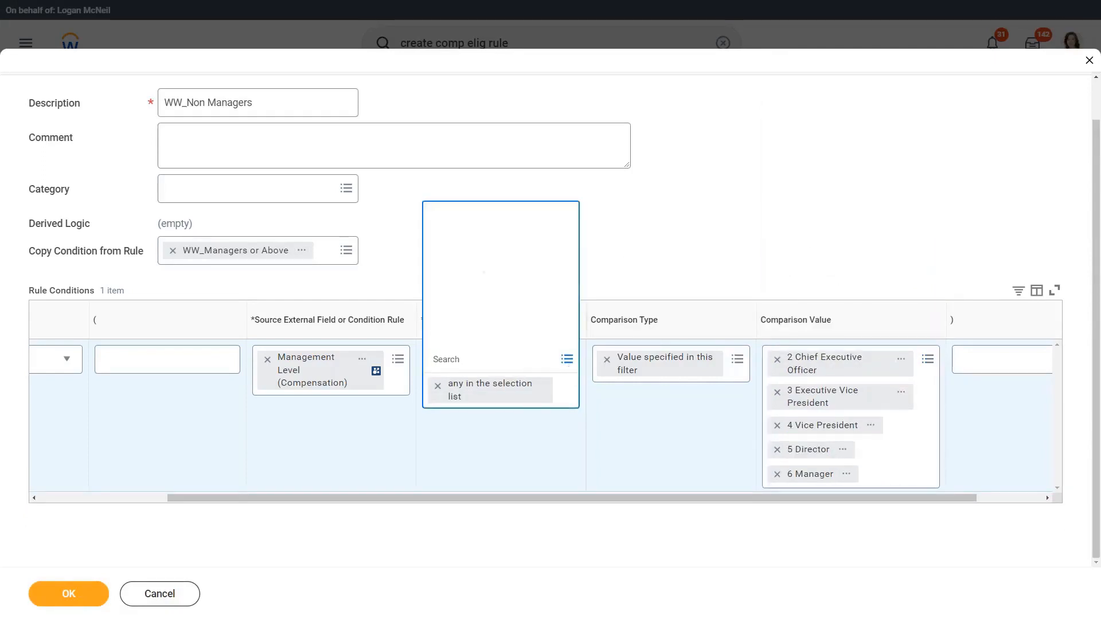
click(496, 288)
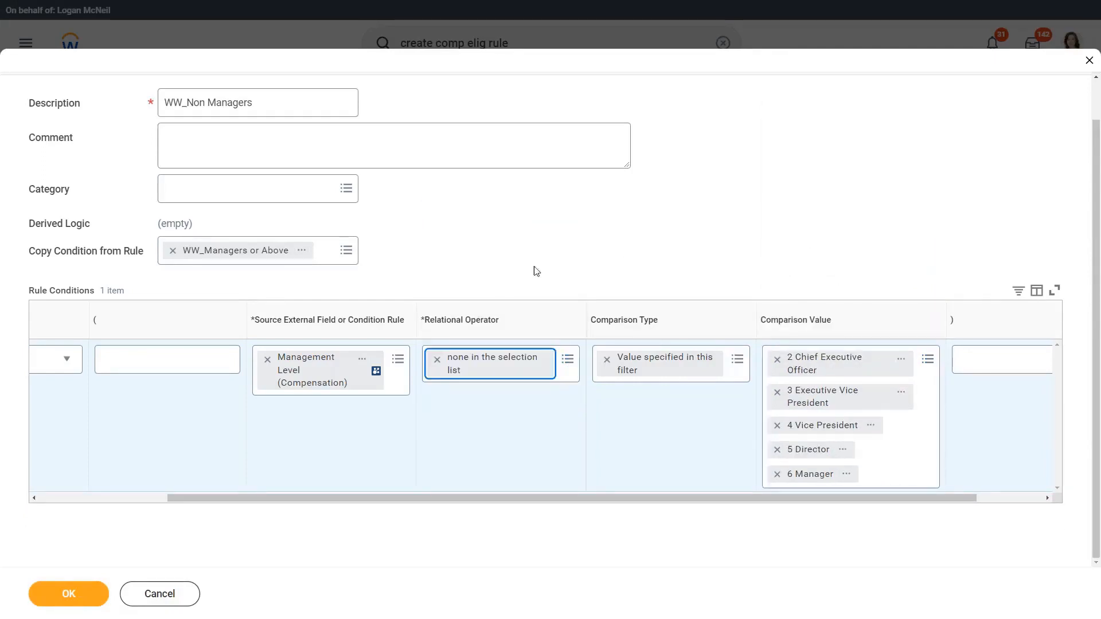
click(568, 256)
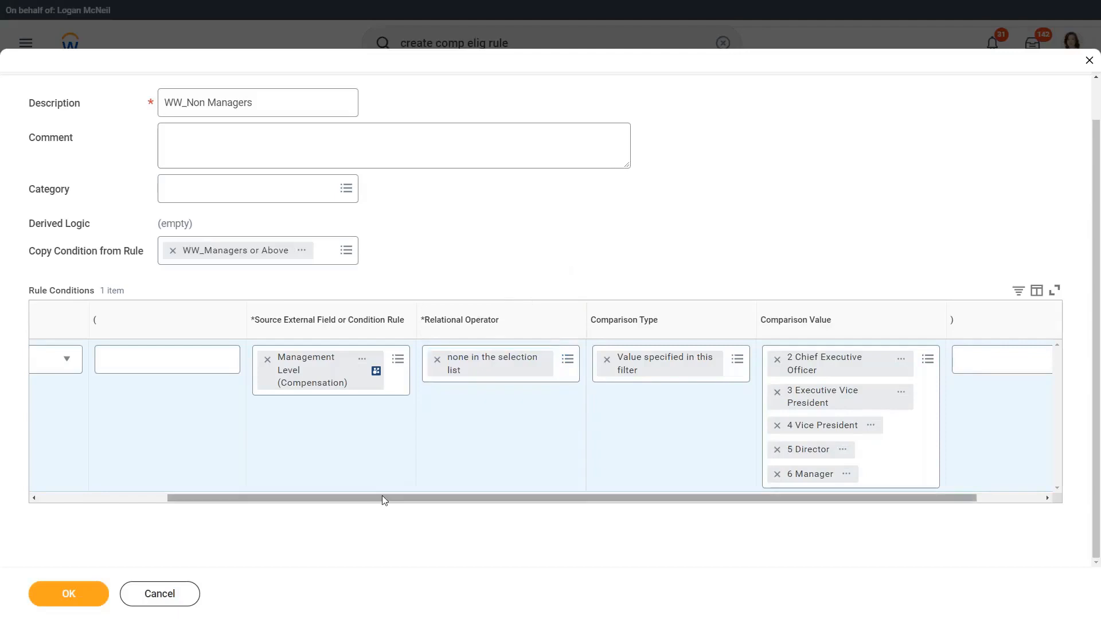
Step: Clear the WW_Managers or Above entry from Copy Condition from Rule and save the WW_Non Managers rule
drag(381, 497, 222, 489)
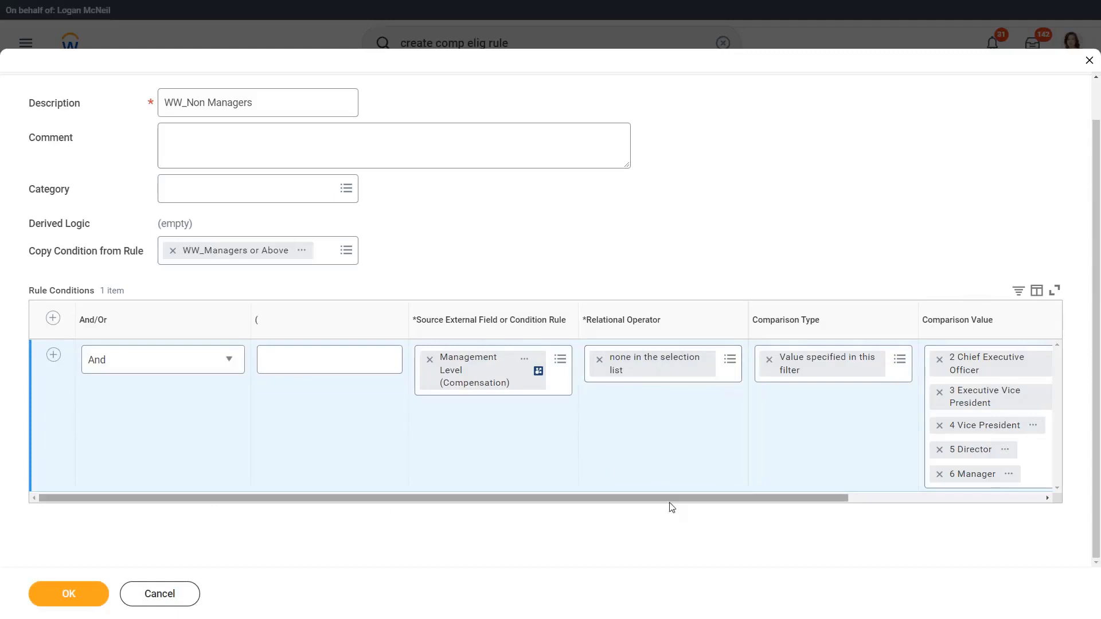
drag(669, 500, 799, 500)
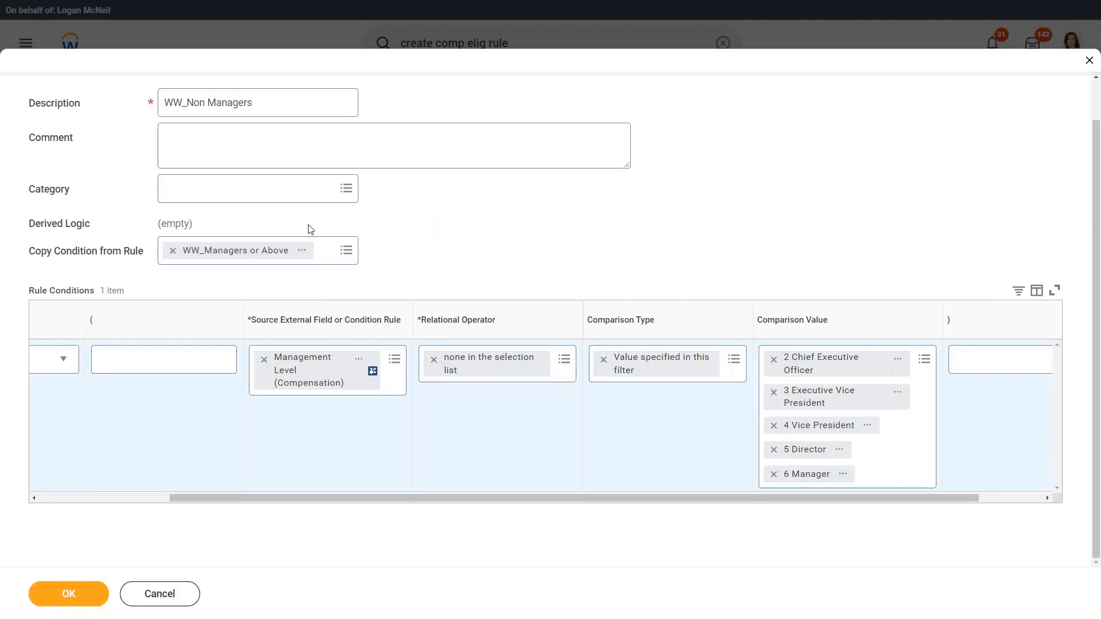
click(173, 253)
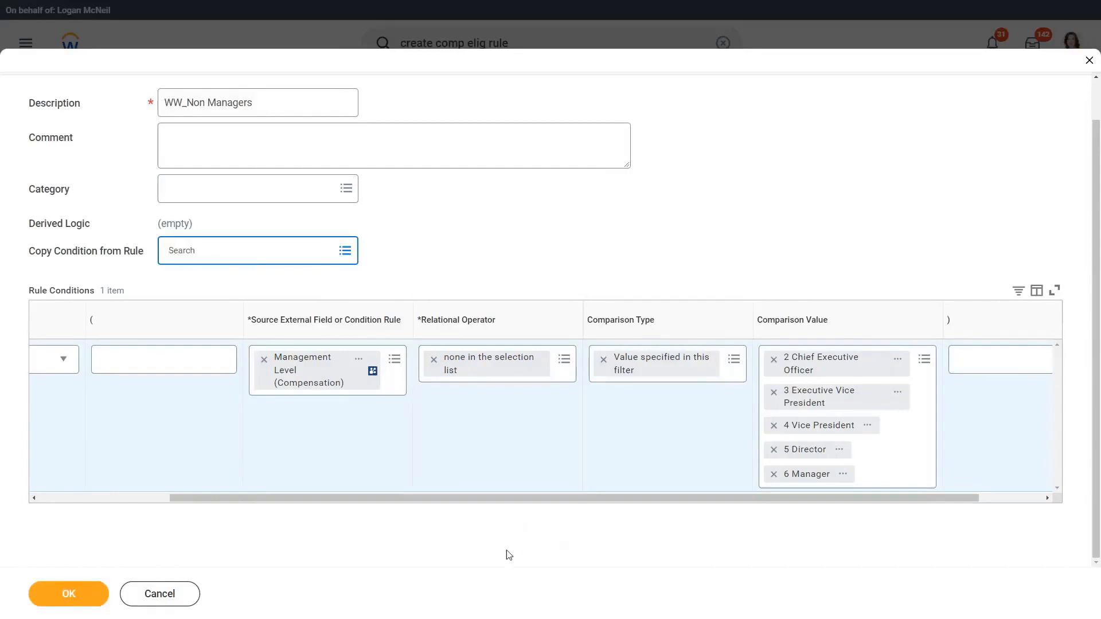
drag(214, 497, 83, 498)
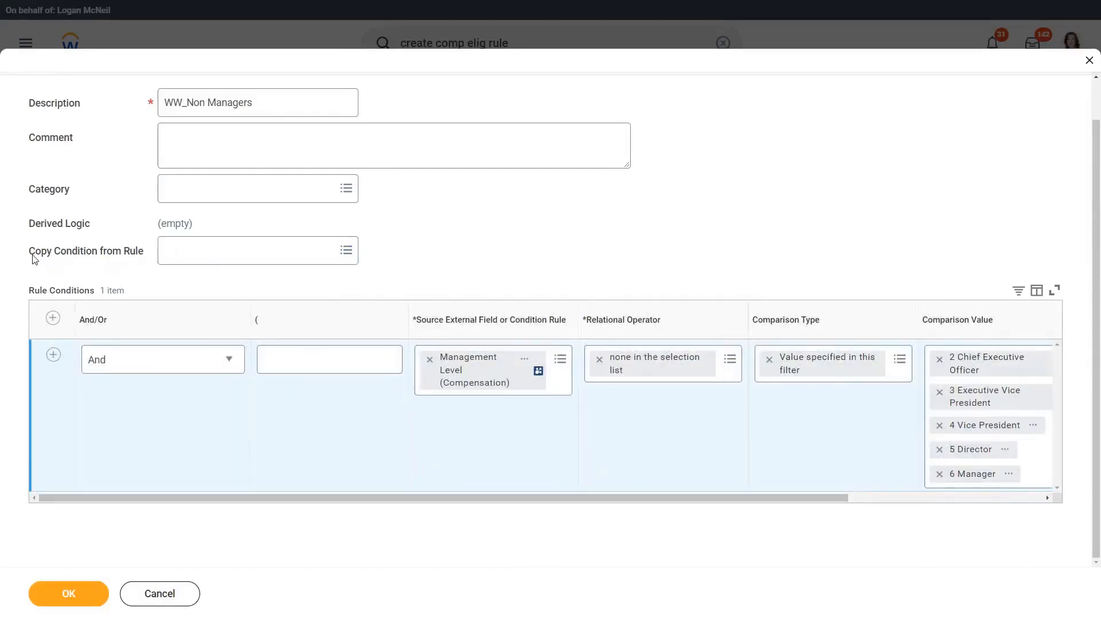
drag(33, 259, 129, 262)
click(118, 259)
click(419, 259)
click(63, 598)
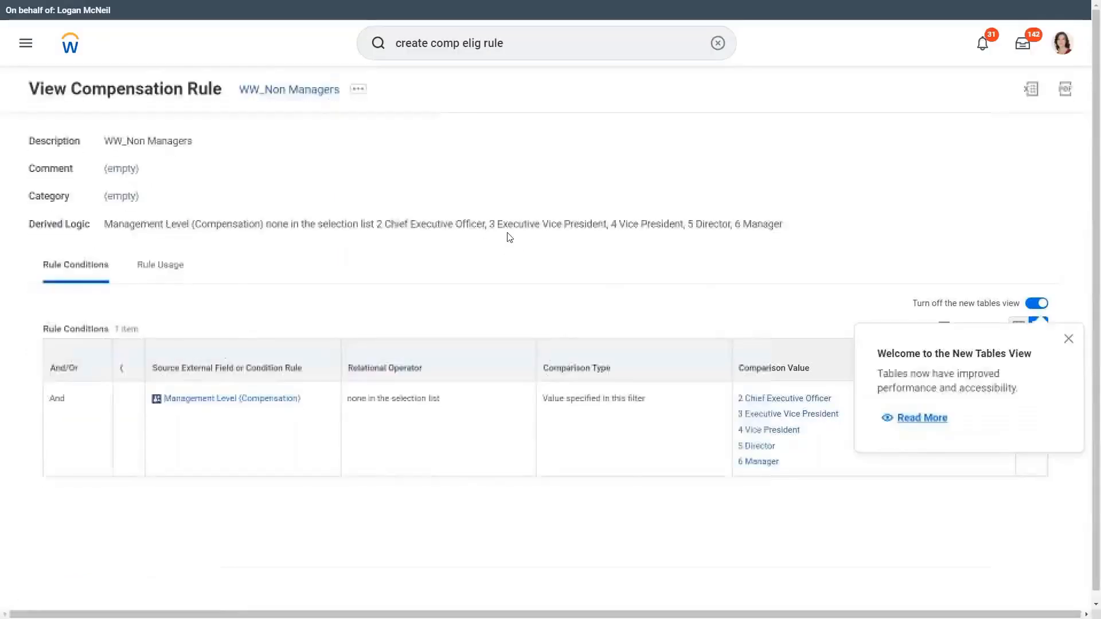
Step: Search for "edit allowance plan" and open the Edit Allowance Plan task
drag(505, 43, 395, 43)
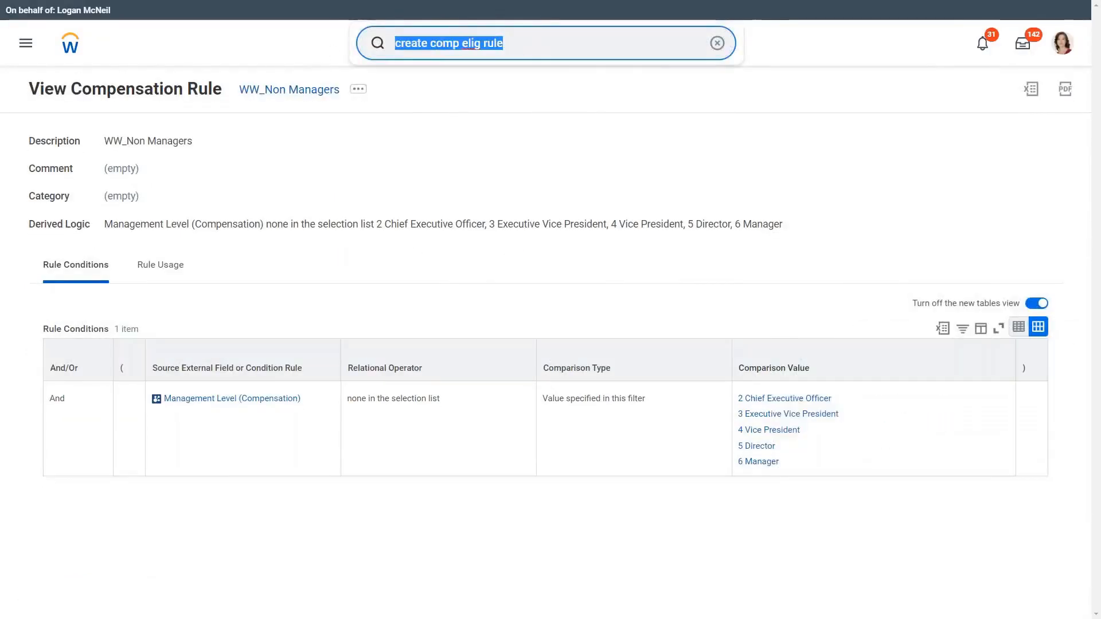
text(edit allo)
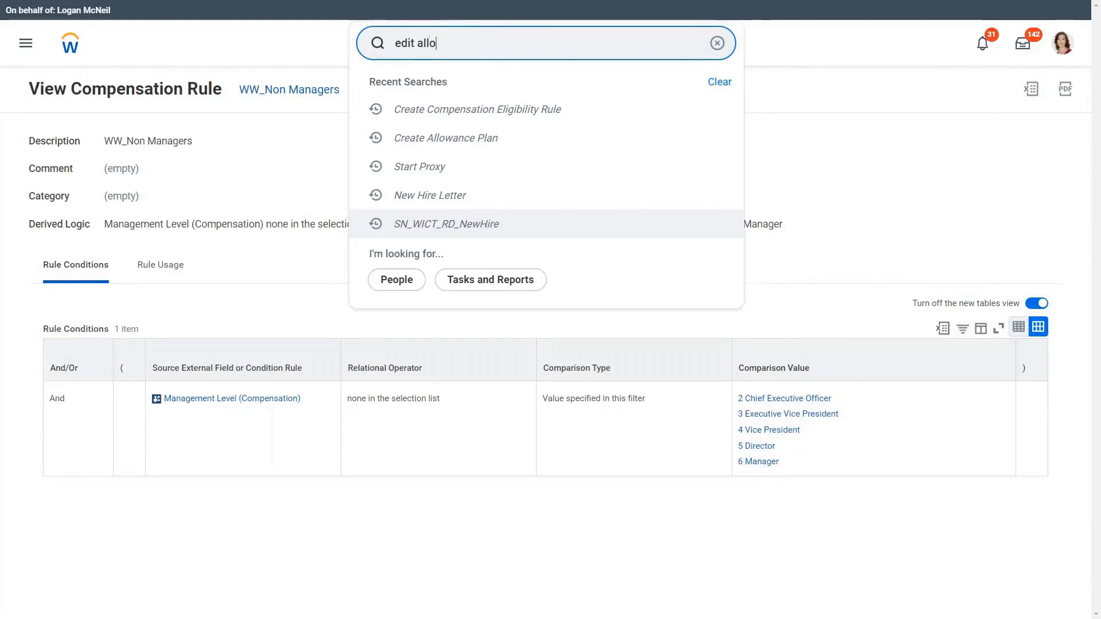
text(wance plan)
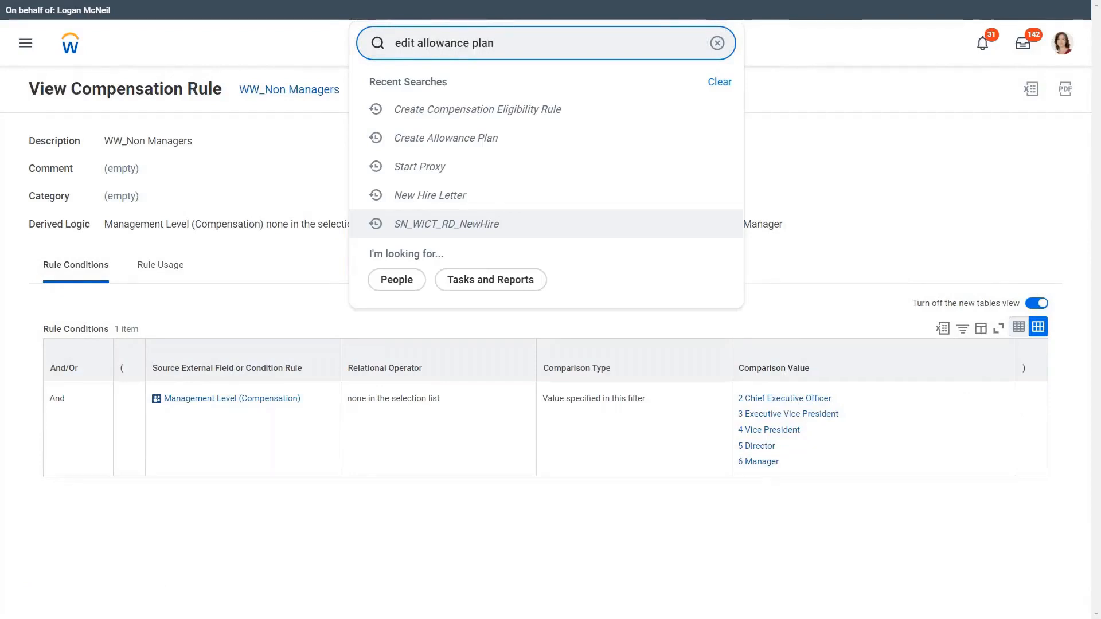
click(432, 95)
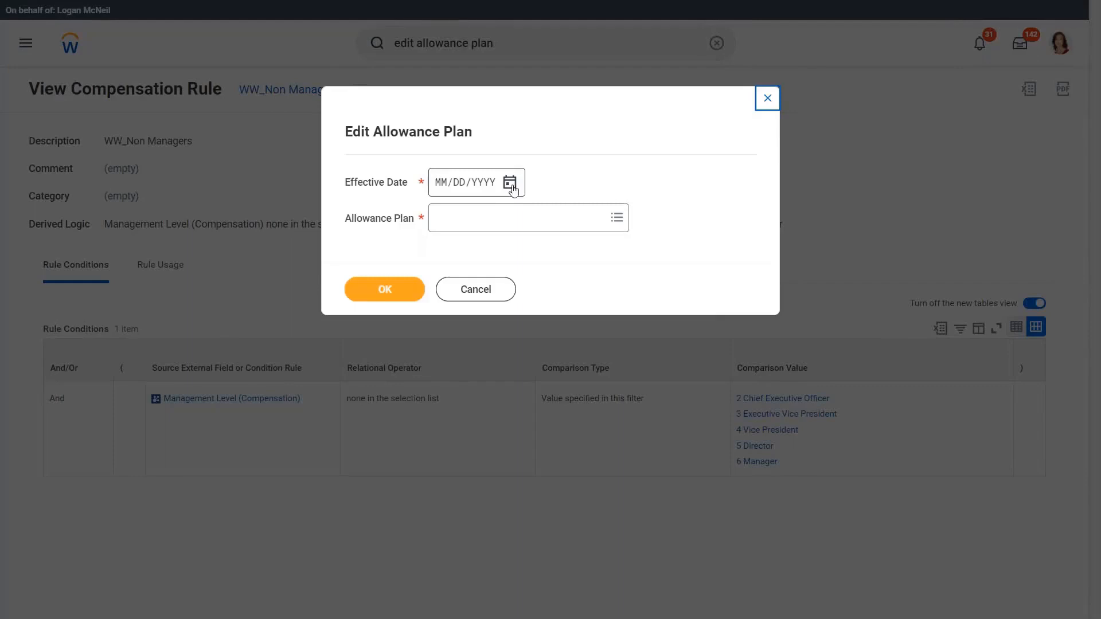
Step: Open the WW_Car Allowance plan for editing with an effective date of 03/24/2022
click(510, 183)
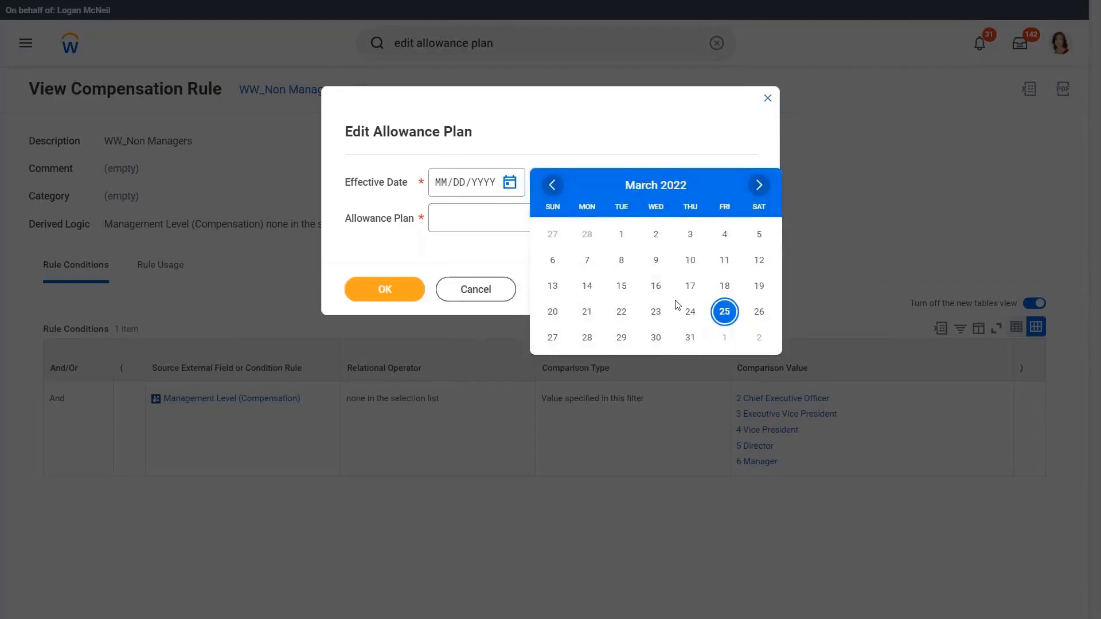
click(690, 311)
click(467, 225)
text(ww)
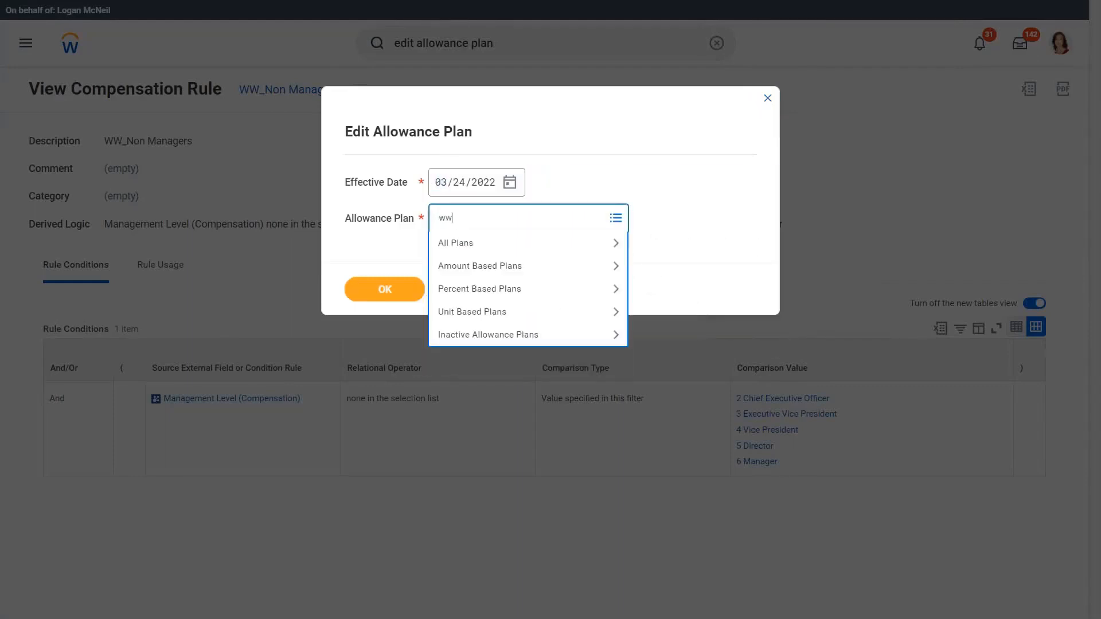
text(_car)
key(Return)
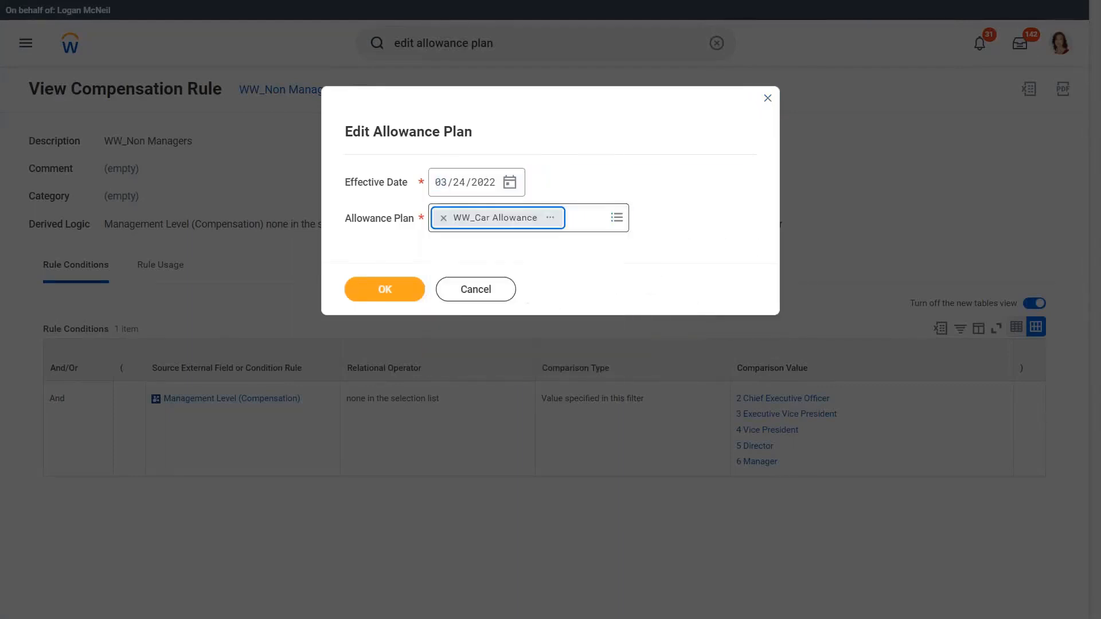
click(387, 290)
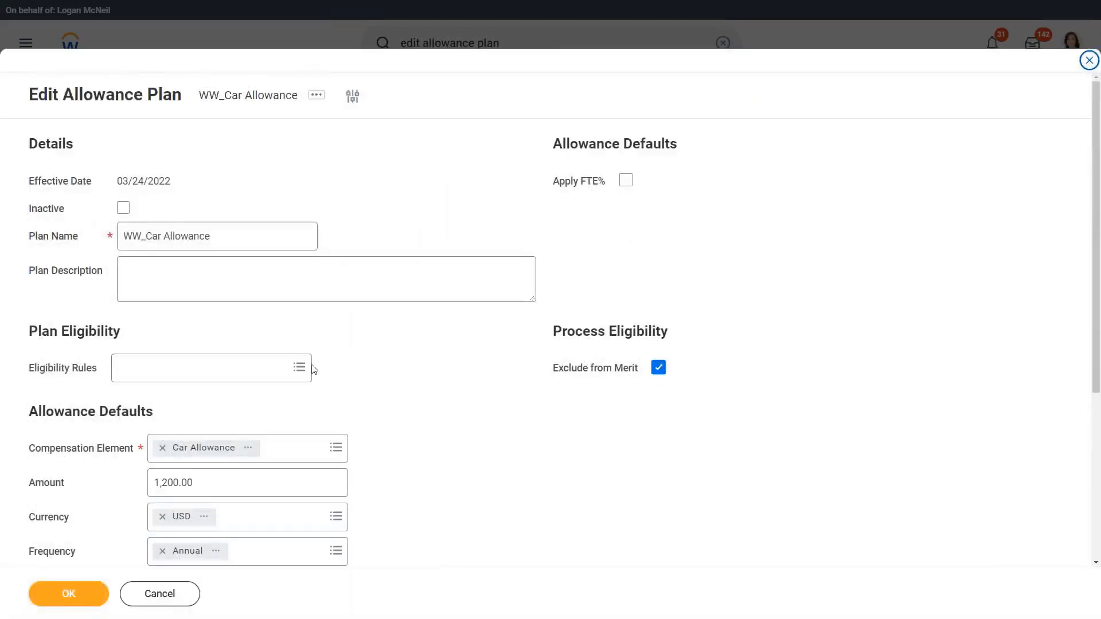
Step: Add WW_Managers or Above as the plan's eligibility rule and save the allowance plan
click(174, 373)
text(ww m)
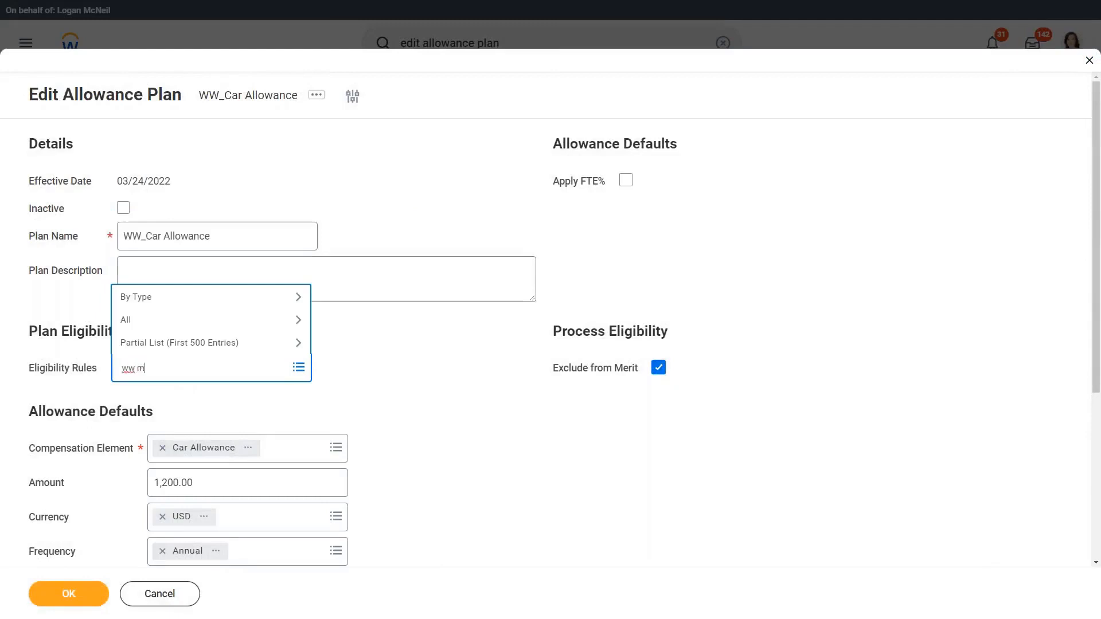
text(anager)
key(Return)
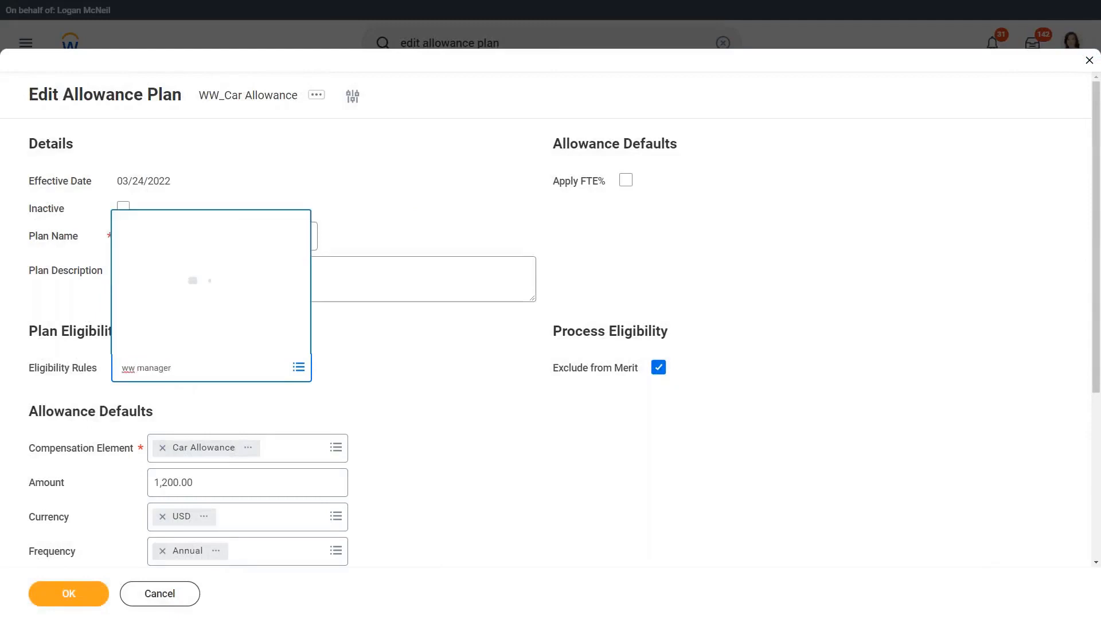
click(189, 324)
click(387, 346)
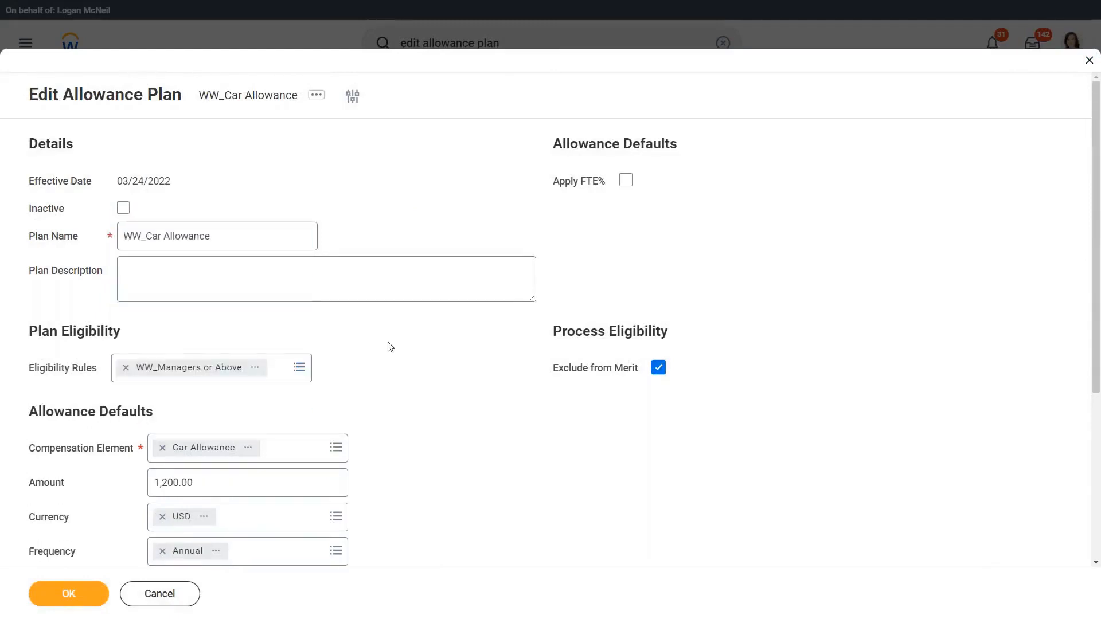
click(70, 594)
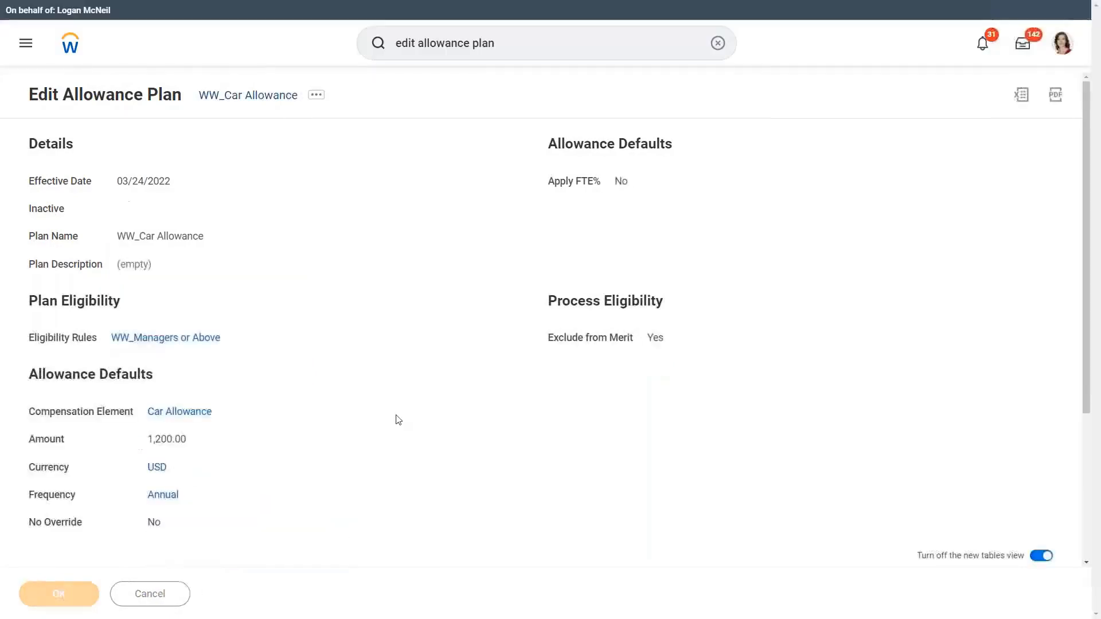
Step: Review the saved plan's eligibility rule, allowance defaults and allowance plan profiles
scroll(424, 332, down, 2)
scroll(313, 266, up, 1)
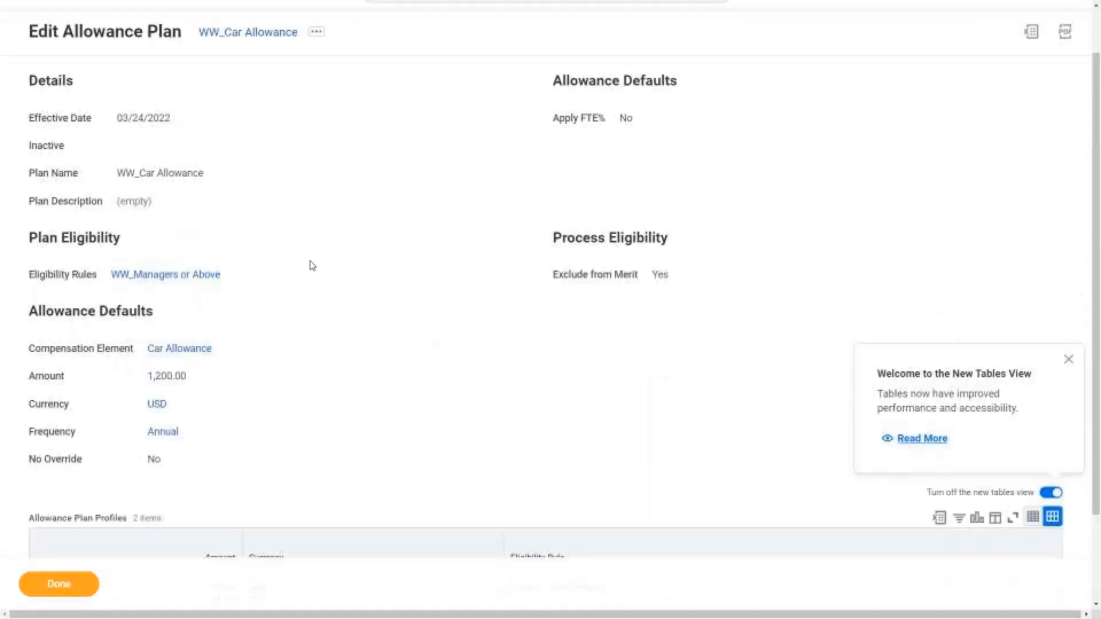
scroll(373, 275, down, 2)
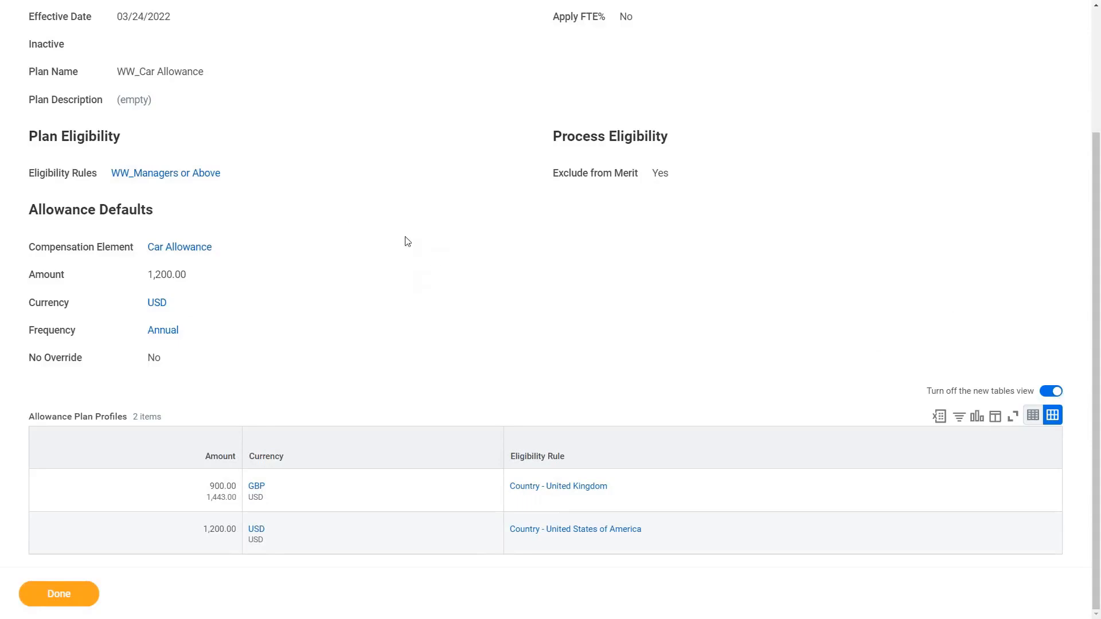
scroll(298, 246, up, 2)
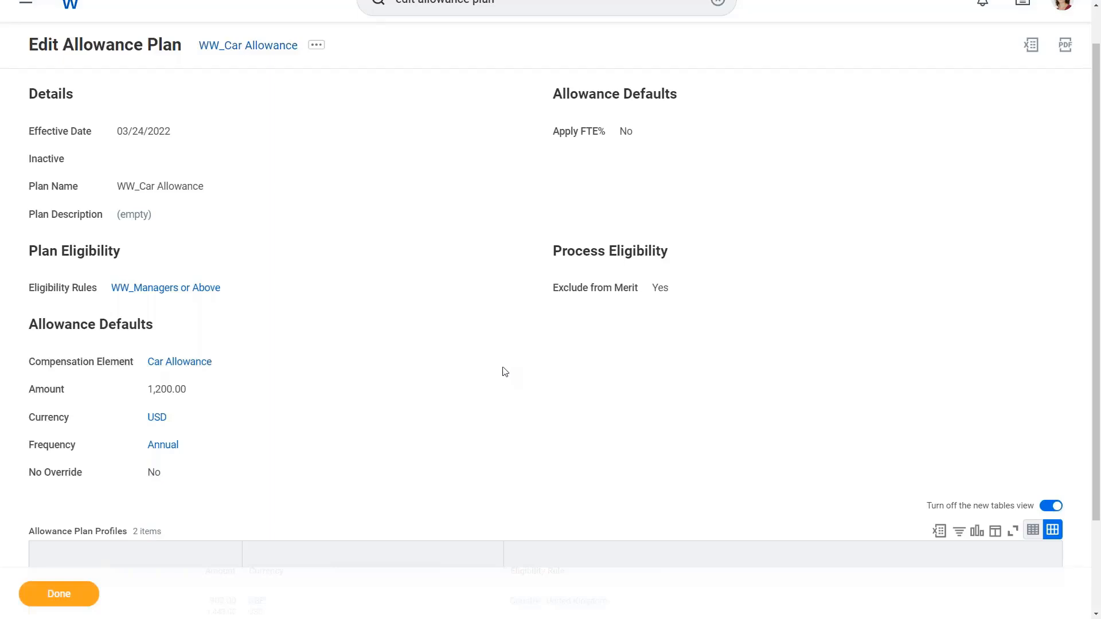
Step: Try circling the Plan Eligibility section and the Allowance Plan Profiles table with the annotation pen, and clear the markings
key(F11)
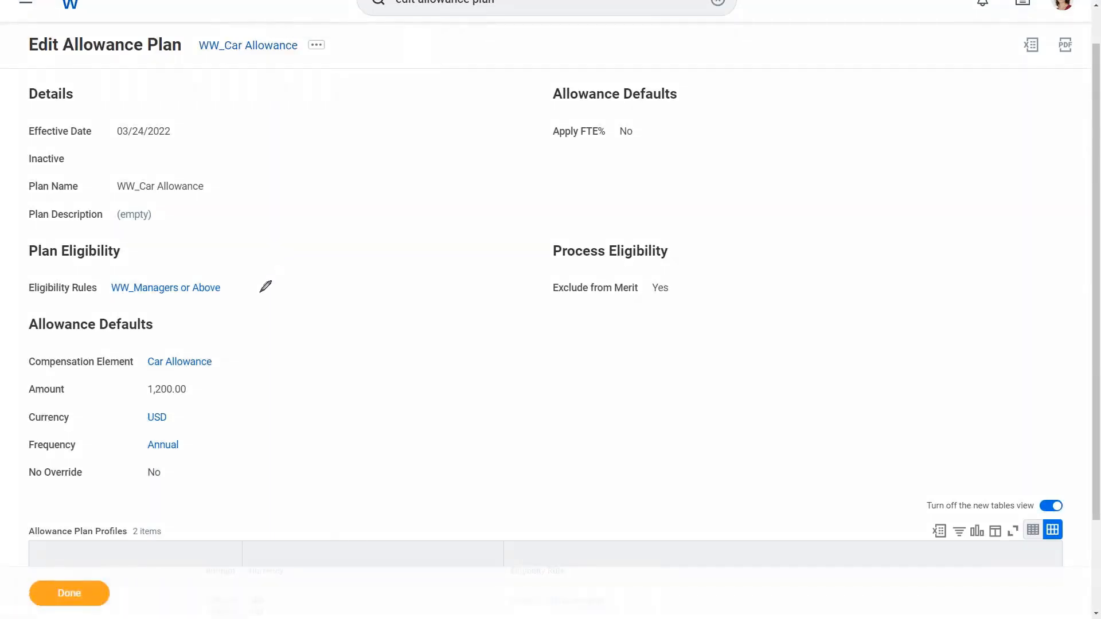
mouse_move(260, 293)
mouse_down()
mouse_move(205, 228)
mouse_move(26, 247)
mouse_move(31, 297)
mouse_move(224, 303)
mouse_move(263, 275)
mouse_up()
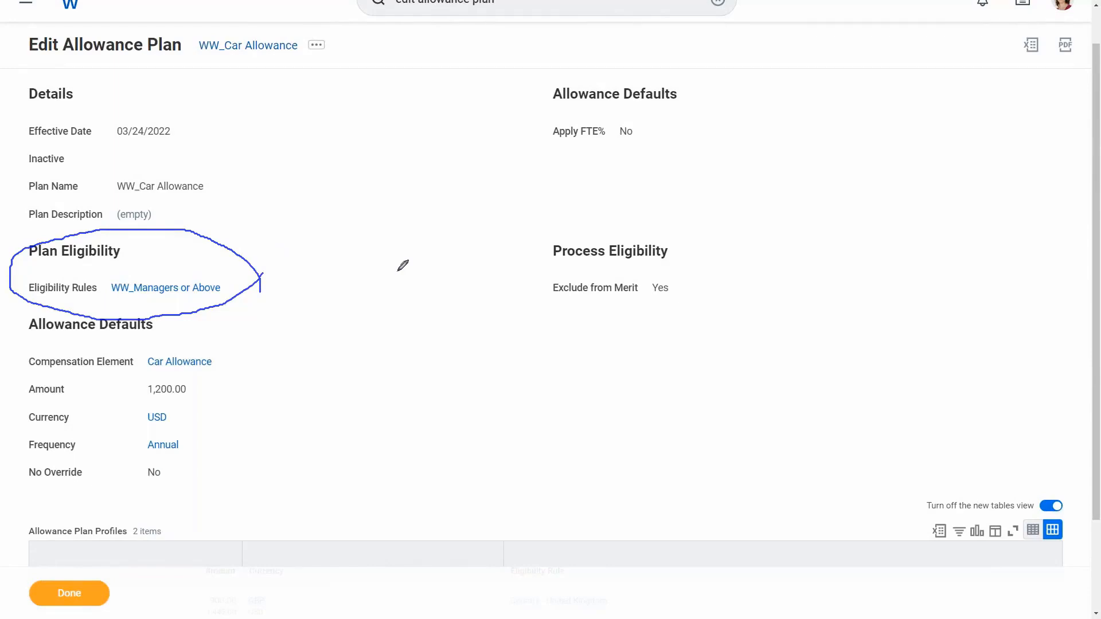
scroll(317, 274, down, 2)
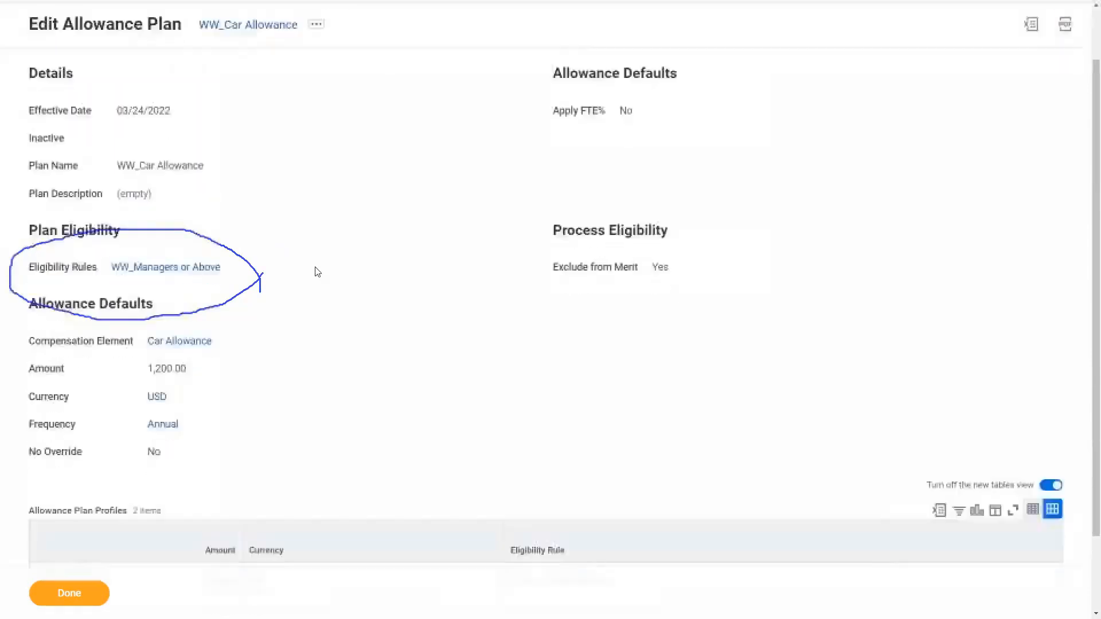
click(329, 30)
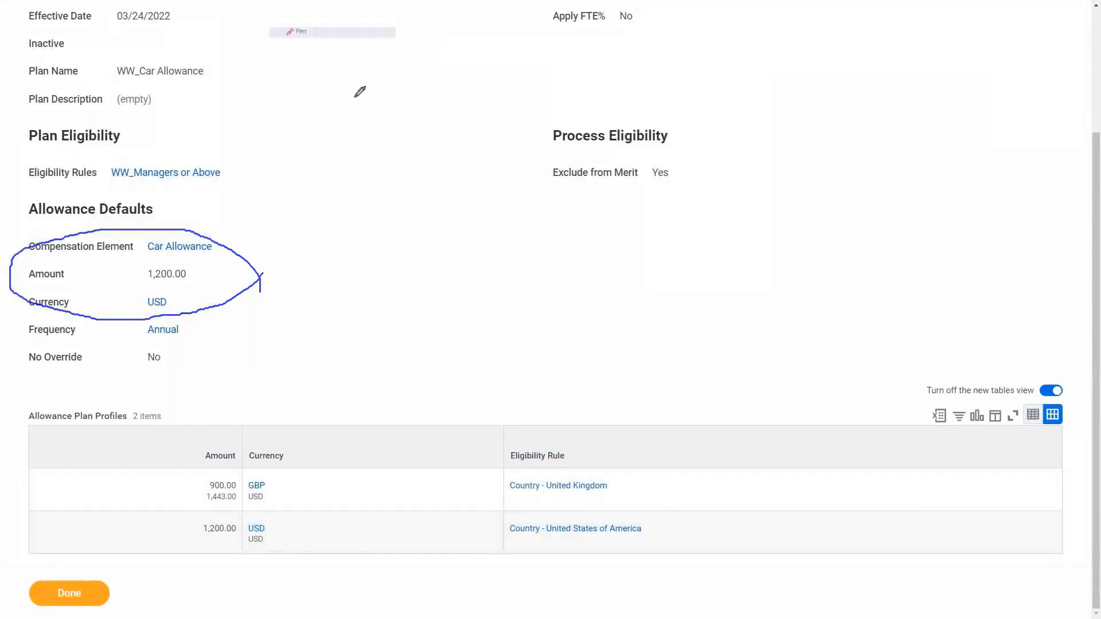
mouse_move(681, 549)
mouse_down()
mouse_move(332, 387)
mouse_move(190, 472)
mouse_move(301, 553)
mouse_move(676, 561)
mouse_move(739, 516)
mouse_up()
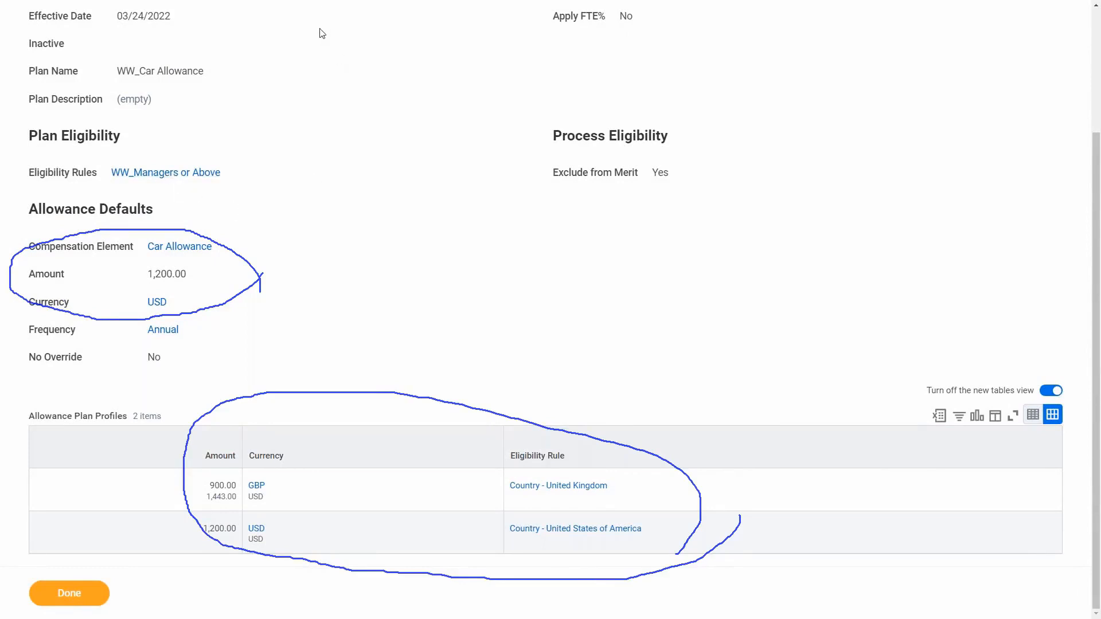
click(330, 91)
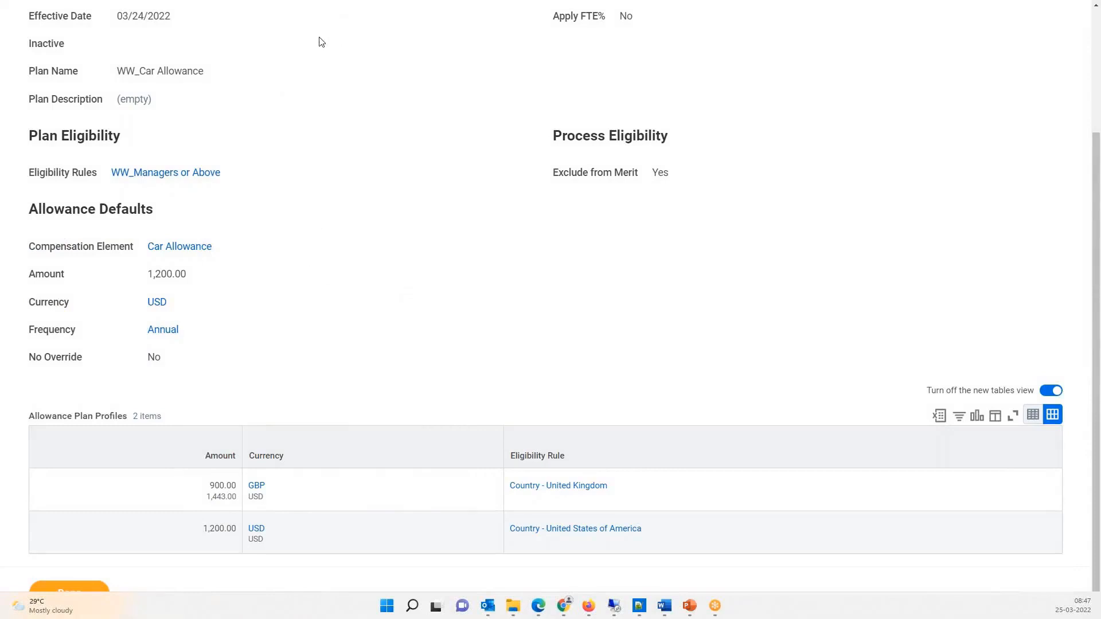
Step: Circle the Plan Eligibility section, box the profiles' Amount and Currency values, and draw an arrow to their Eligibility Rule column with the annotation pen
key(ctrl+2)
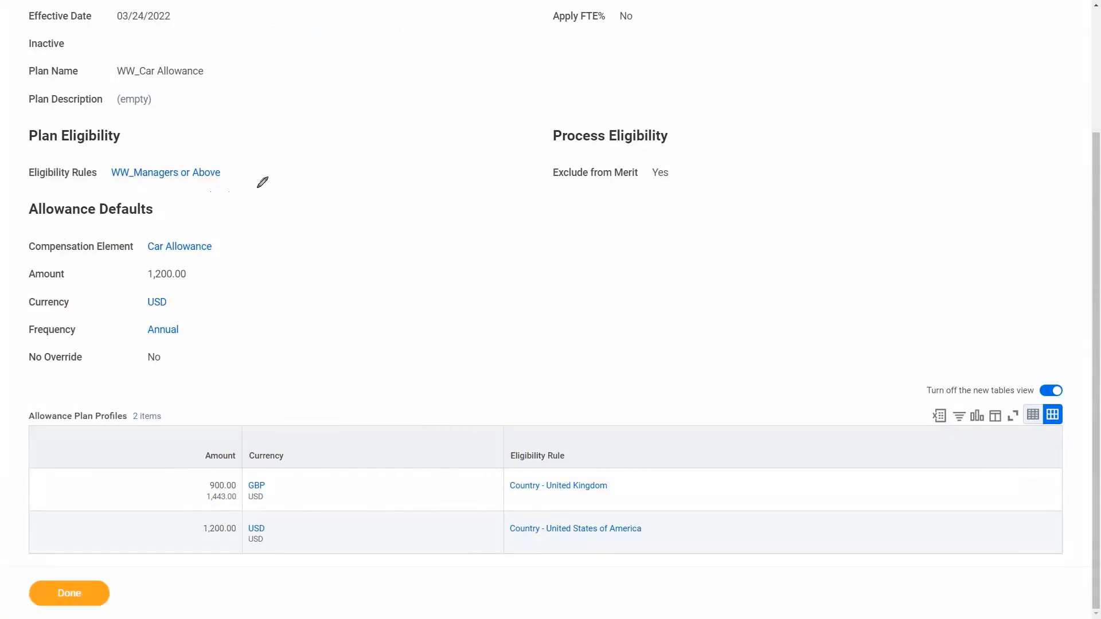
mouse_move(256, 188)
mouse_down()
mouse_move(261, 122)
mouse_move(77, 101)
mouse_move(16, 151)
mouse_move(34, 190)
mouse_move(137, 202)
mouse_move(262, 184)
mouse_up()
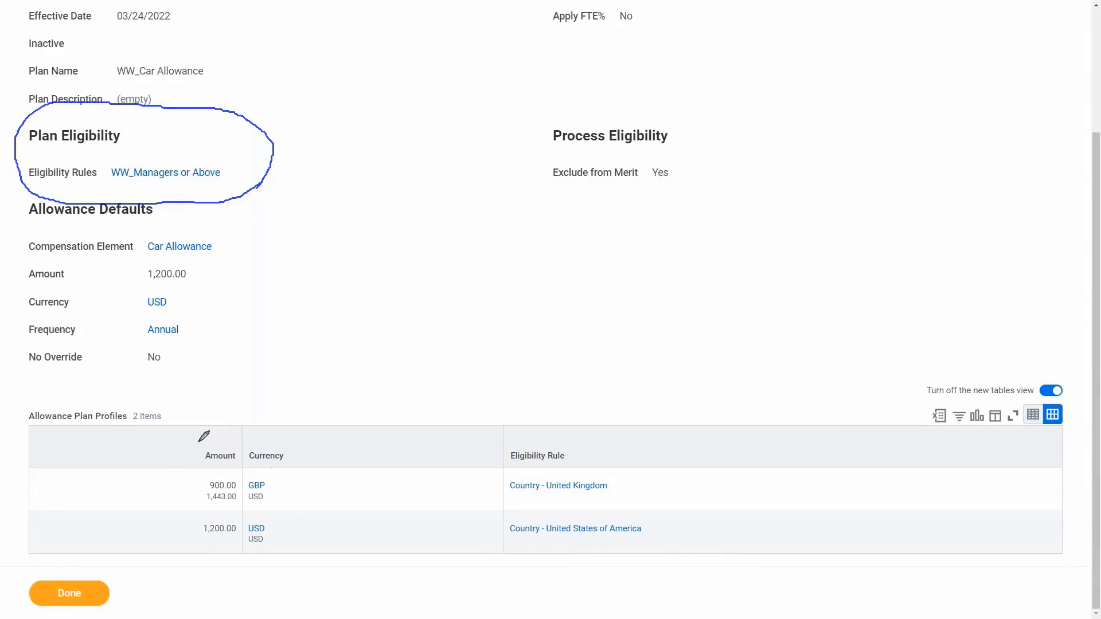
drag(174, 431, 174, 544)
mouse_move(175, 429)
mouse_down()
mouse_move(348, 429)
mouse_move(350, 546)
mouse_up()
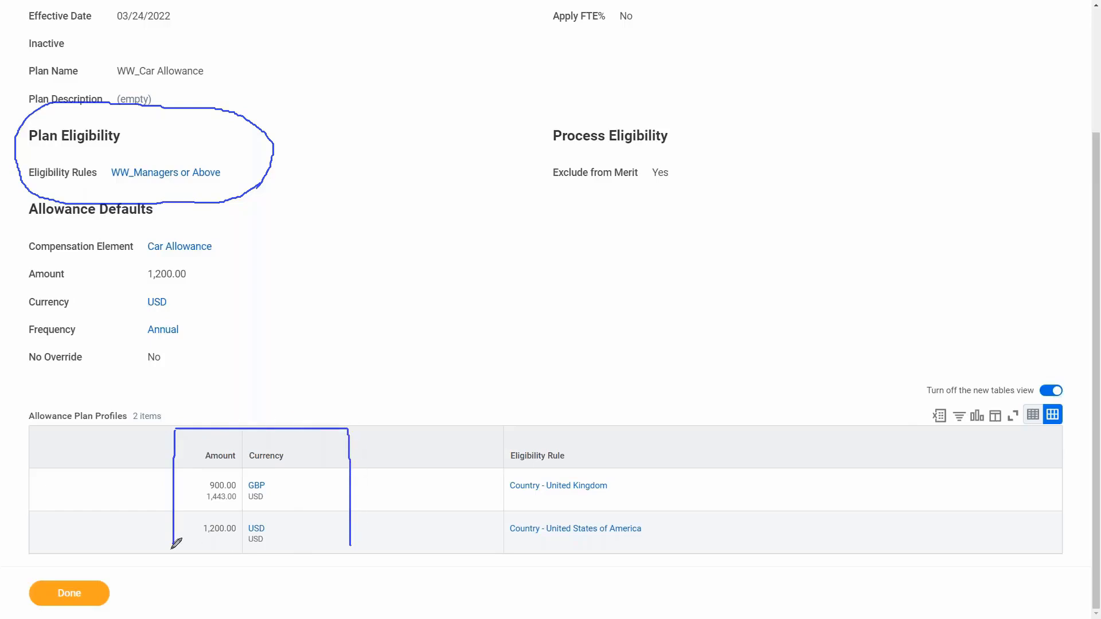
drag(171, 549, 361, 548)
mouse_move(354, 498)
mouse_down()
mouse_move(498, 500)
mouse_move(480, 516)
mouse_up()
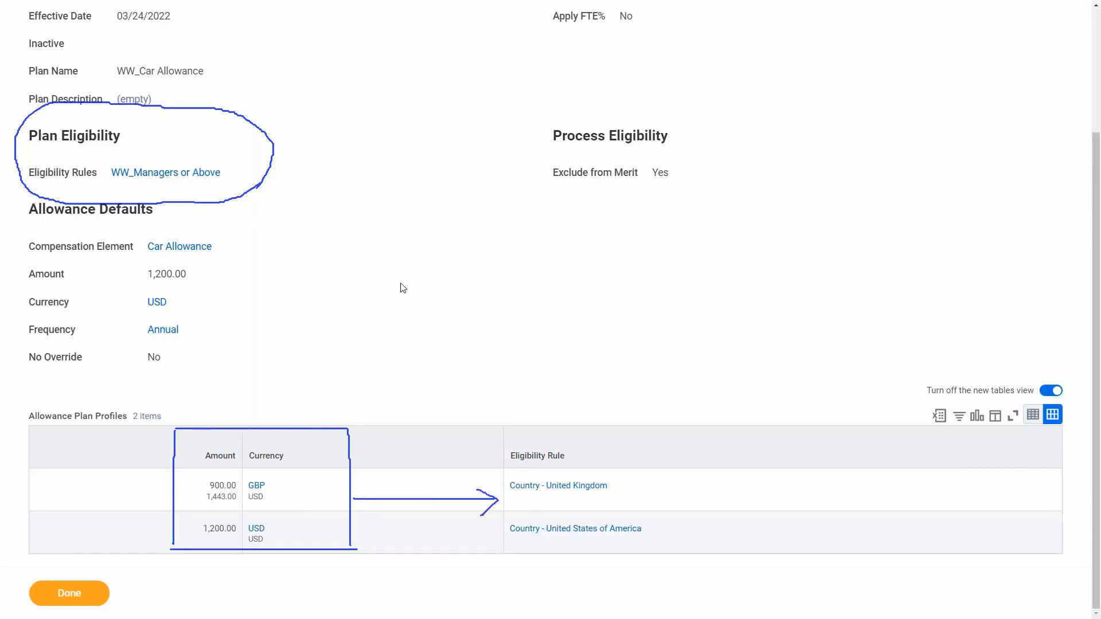
click(323, 90)
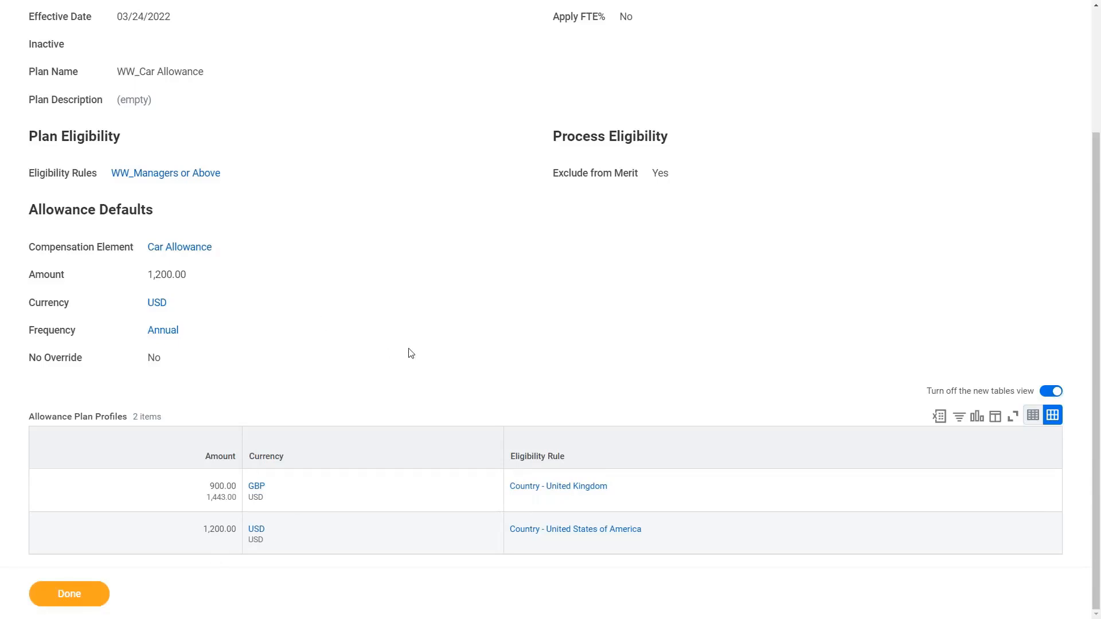
scroll(411, 352, up, 1)
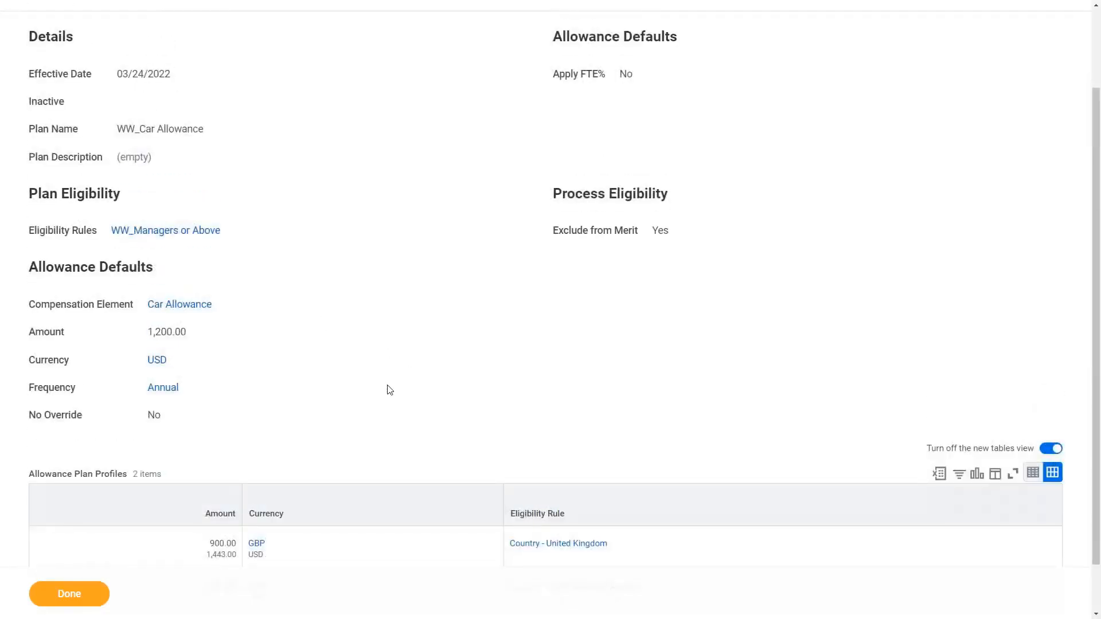
scroll(390, 390, down, 1)
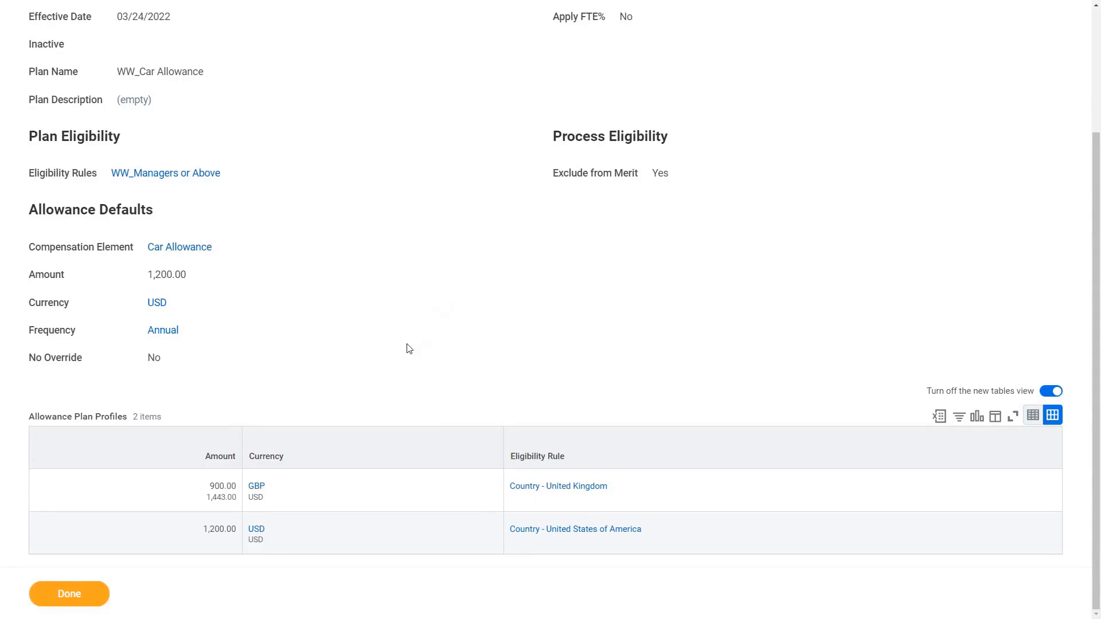
Step: Switch to Notepad++ and write "Managers or Above are eligible for a Car Allowance" as the first line of the note
key(alt+Tab)
drag(504, 212, 14, 46)
text(Mna)
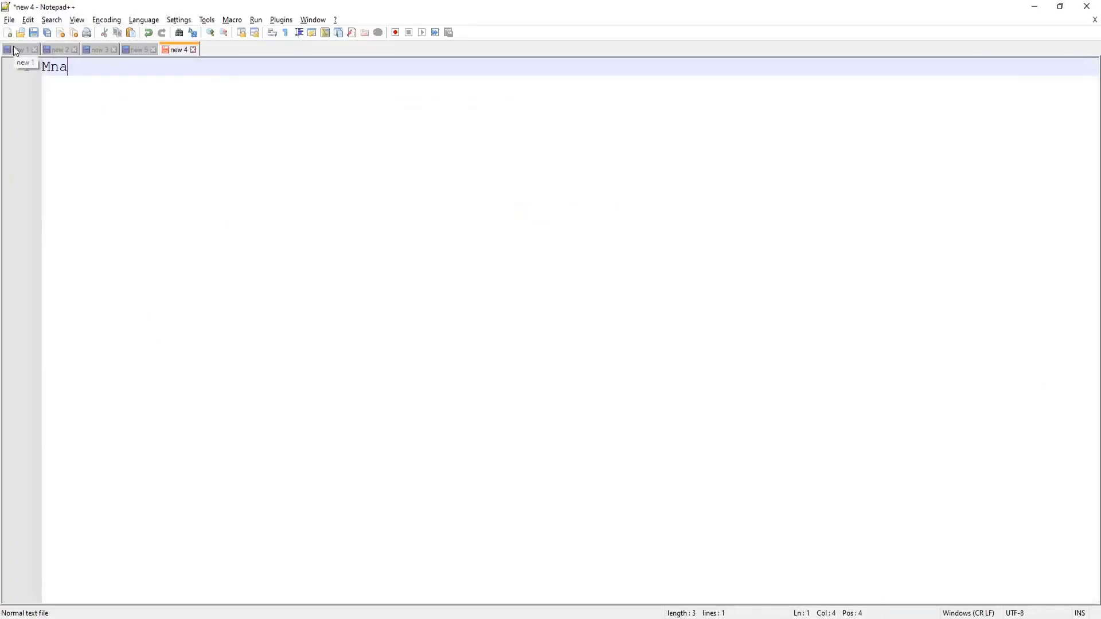
key(BackSpace)
key(BackSpace)
text(anagers or Above a)
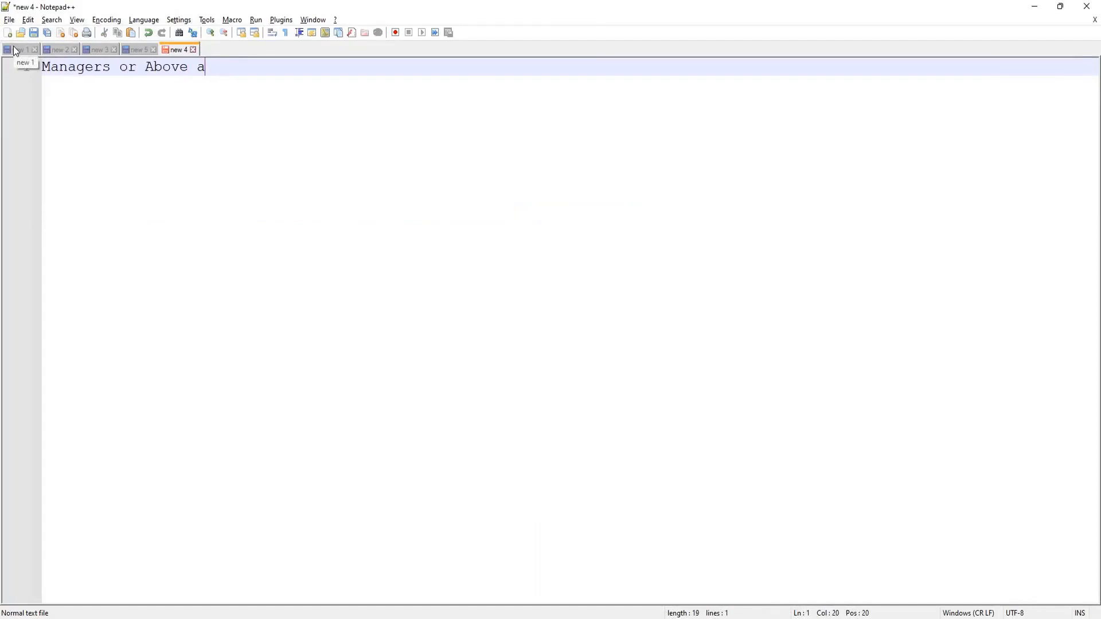
text(re eligible for a Car )
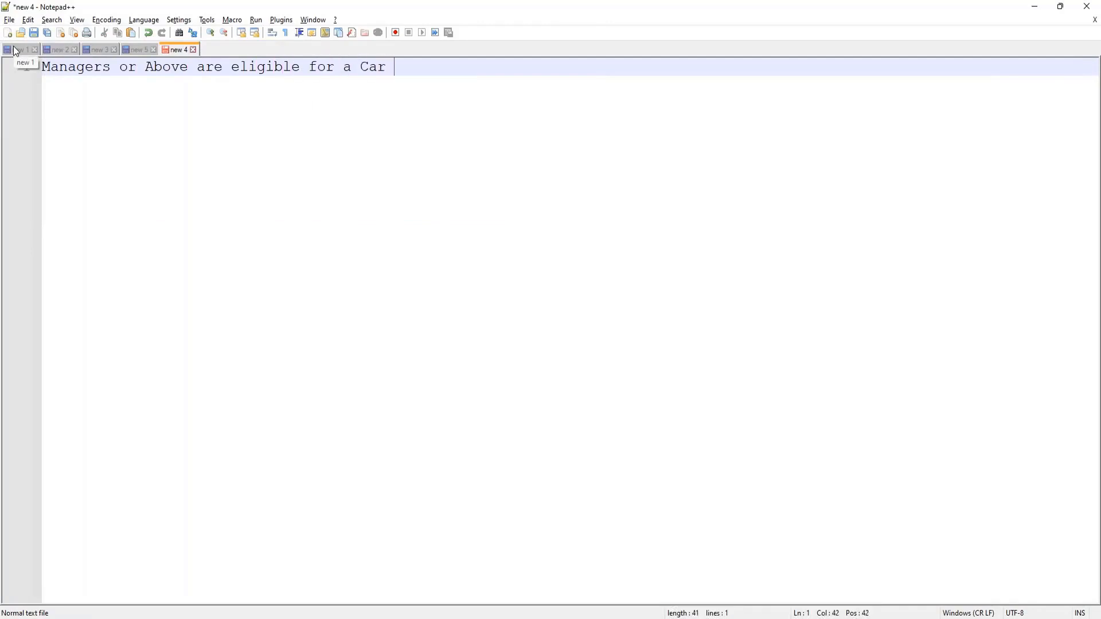
text(Allowance)
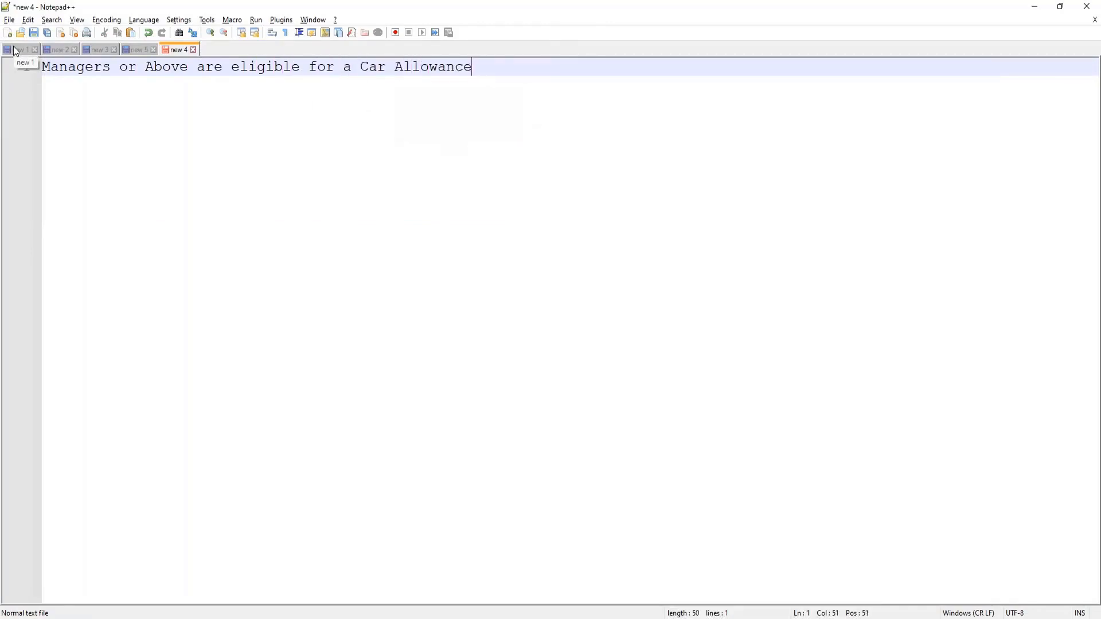
Step: Below the heading line, add the allowance amounts "Manager : $1200" and "Director : $1500" on separate lines with a blank line between
key(Return)
key(Return)
key(Return)
key(Return)
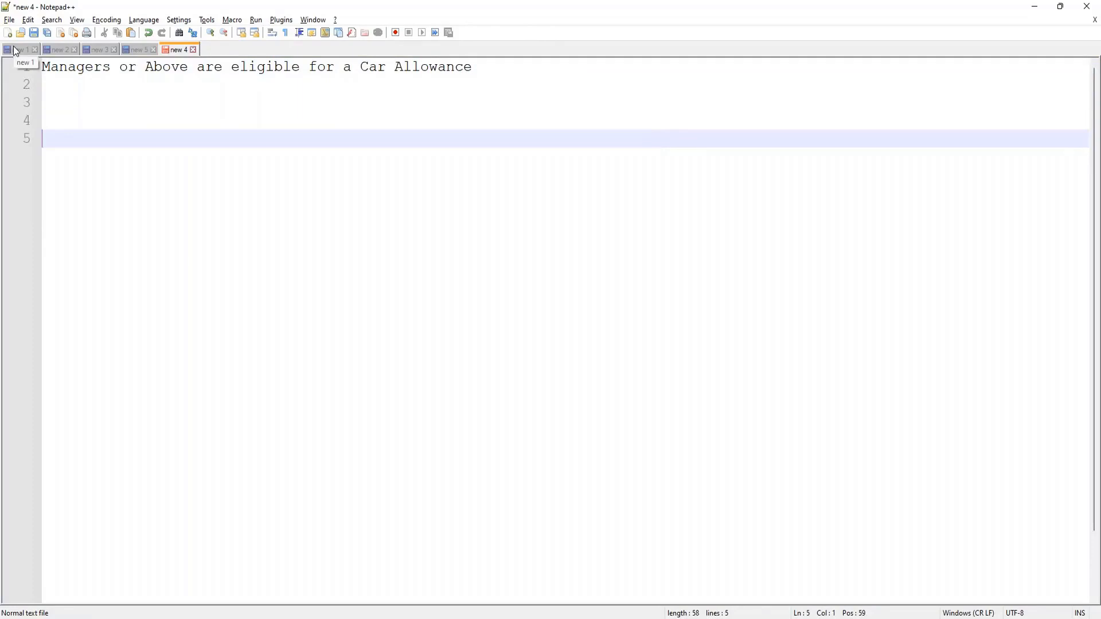
text(Manager : $1200)
key(Return)
key(Return)
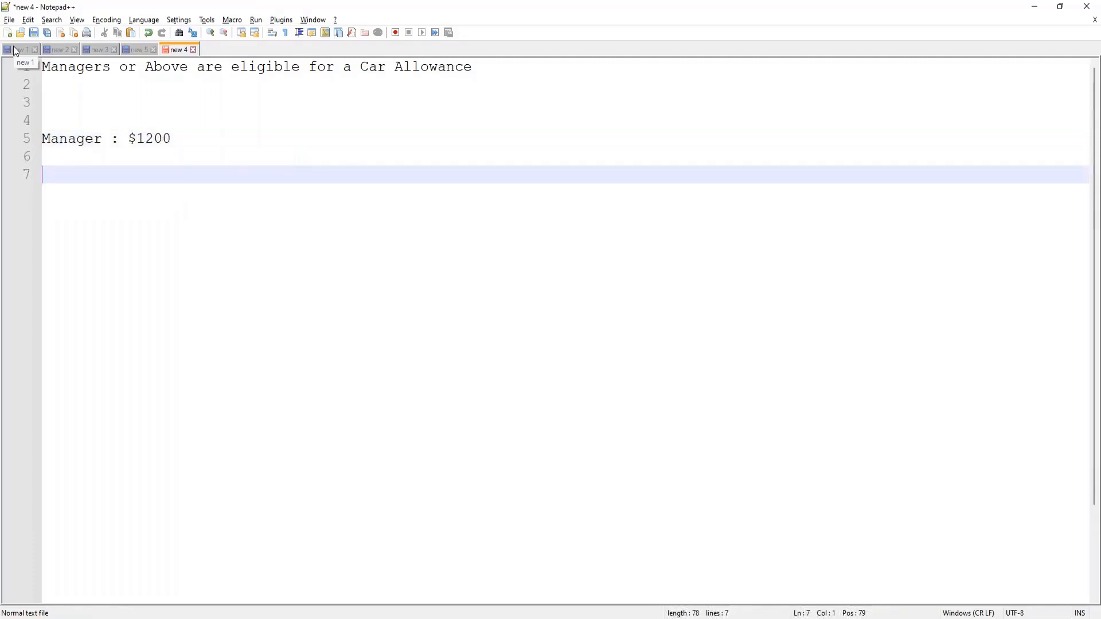
text(Director : $1500)
Step: Add the allowance amounts "Vice President : $1800" and "CEO : $2000" below the Director line, separated by blank lines
key(Return)
key(Return)
text(Vice P)
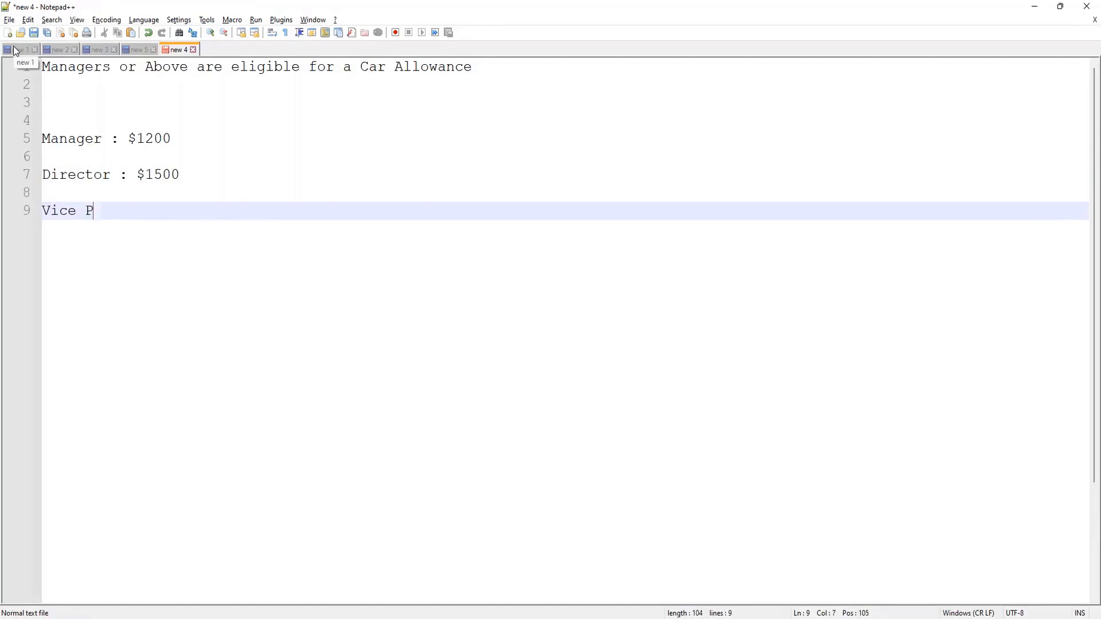
text(resident : $1800)
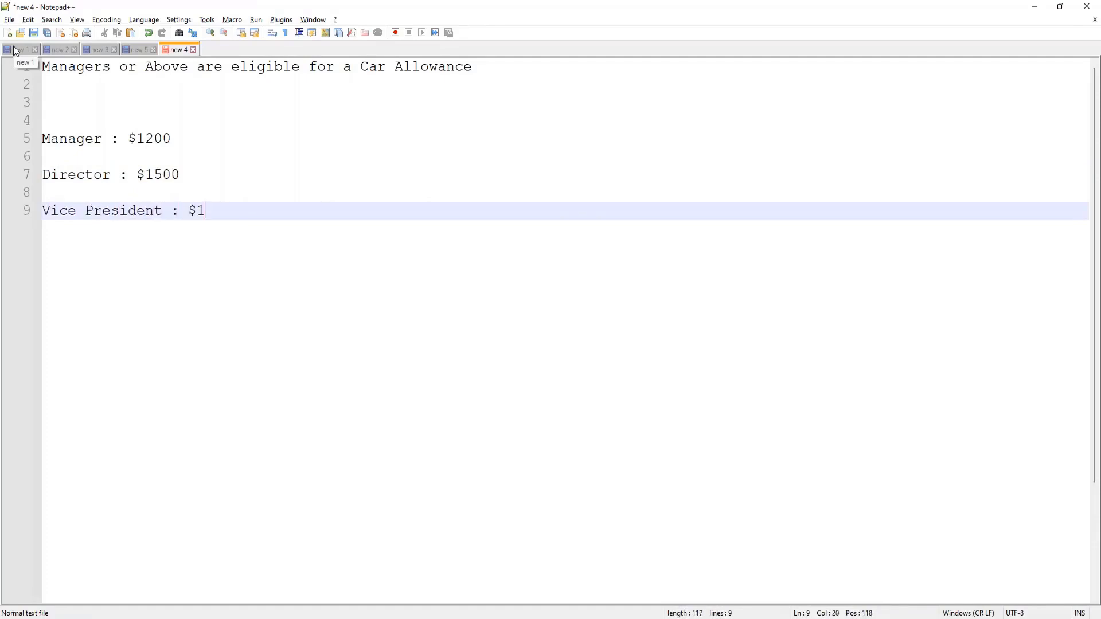
key(Return)
Step: Leave two blank lines below the CEO amount and add the note "1 Elig : Manager or Above = Allowance Plan"
key(Return)
text(CE)
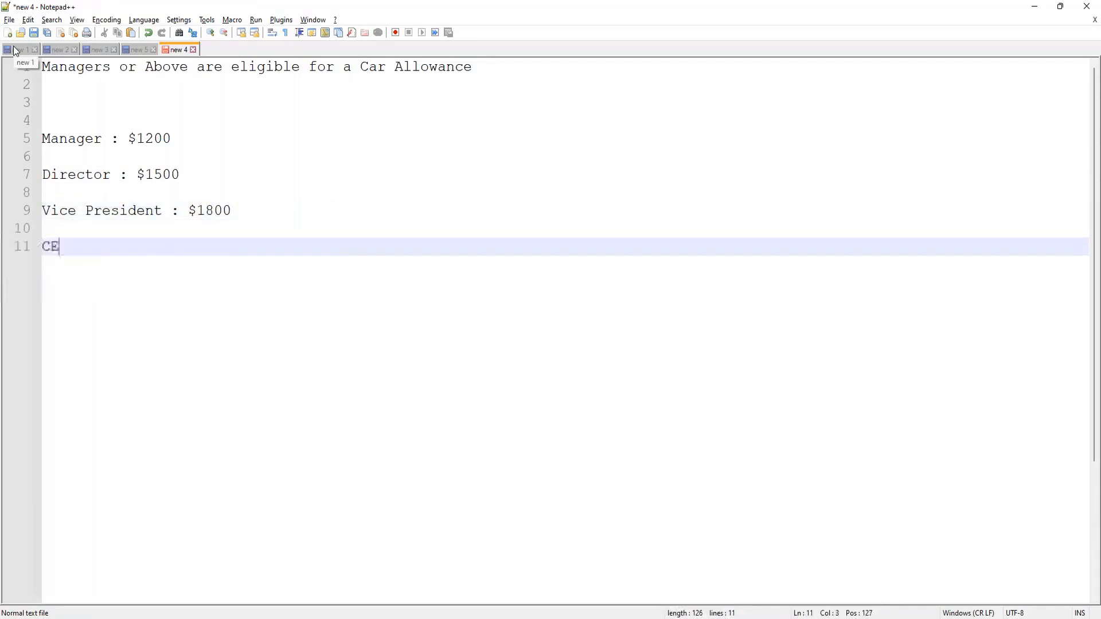
text(O : $2000)
key(Return)
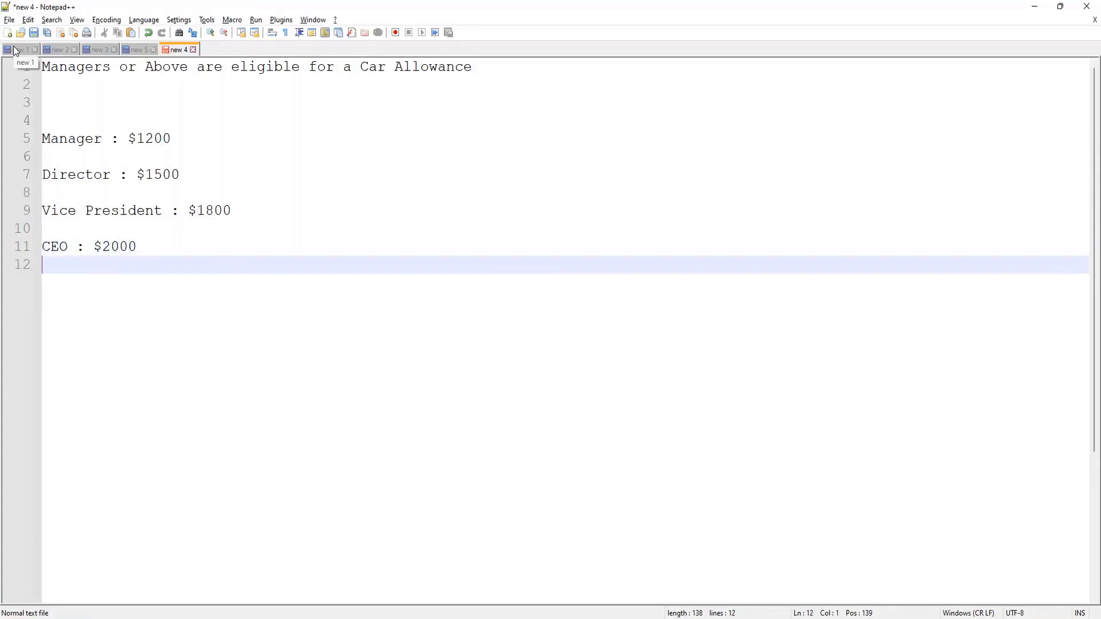
key(Return)
key(Return)
text(1)
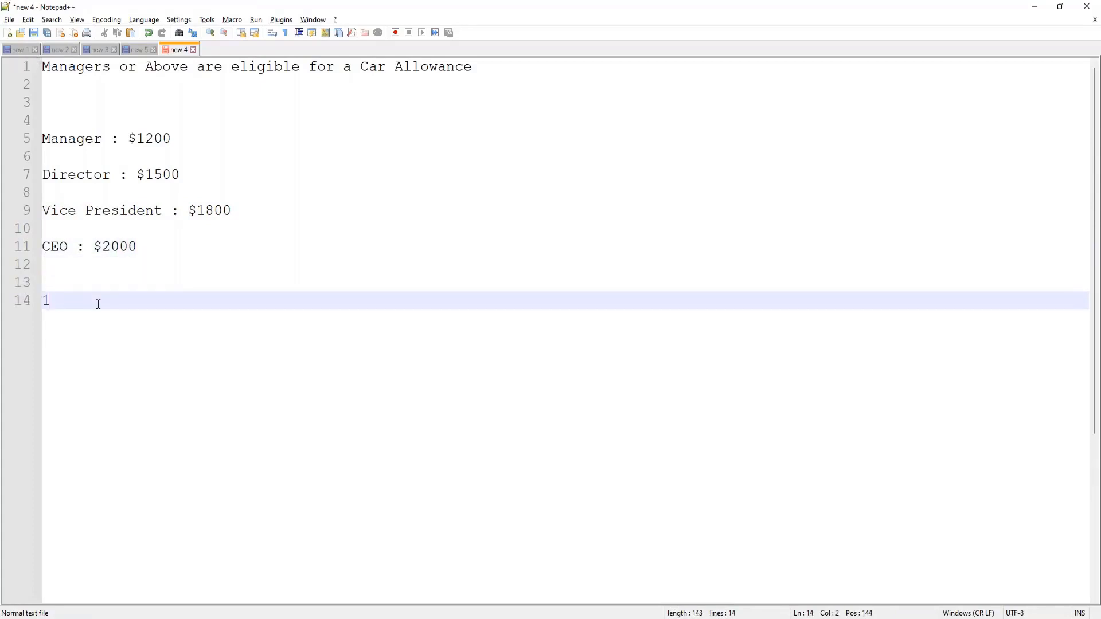
text( Elig : Manager or )
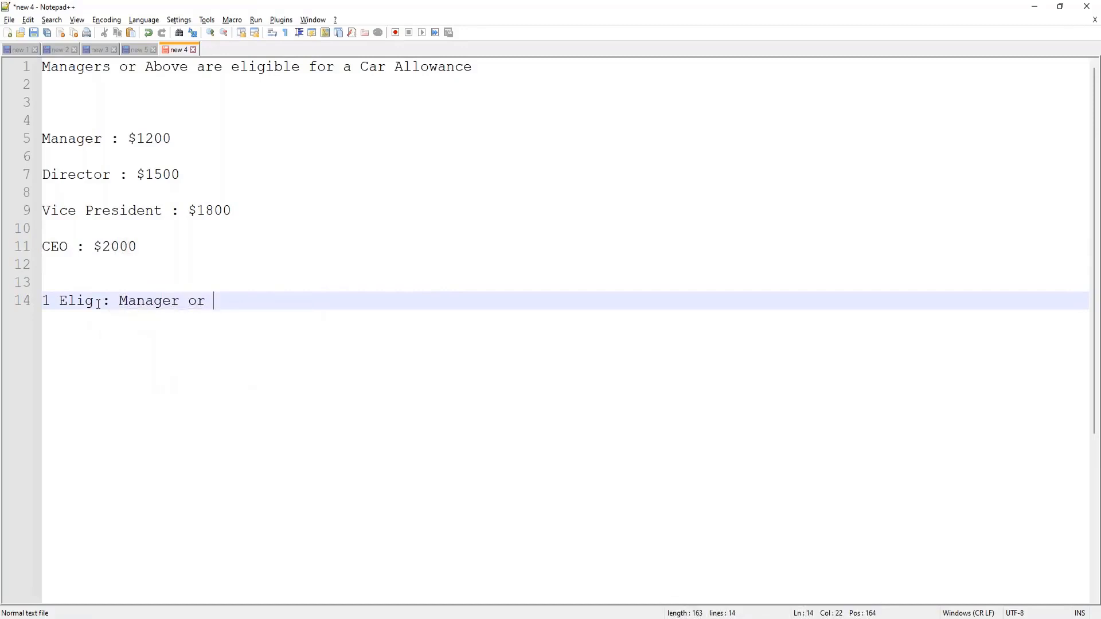
text(Above = Allowa)
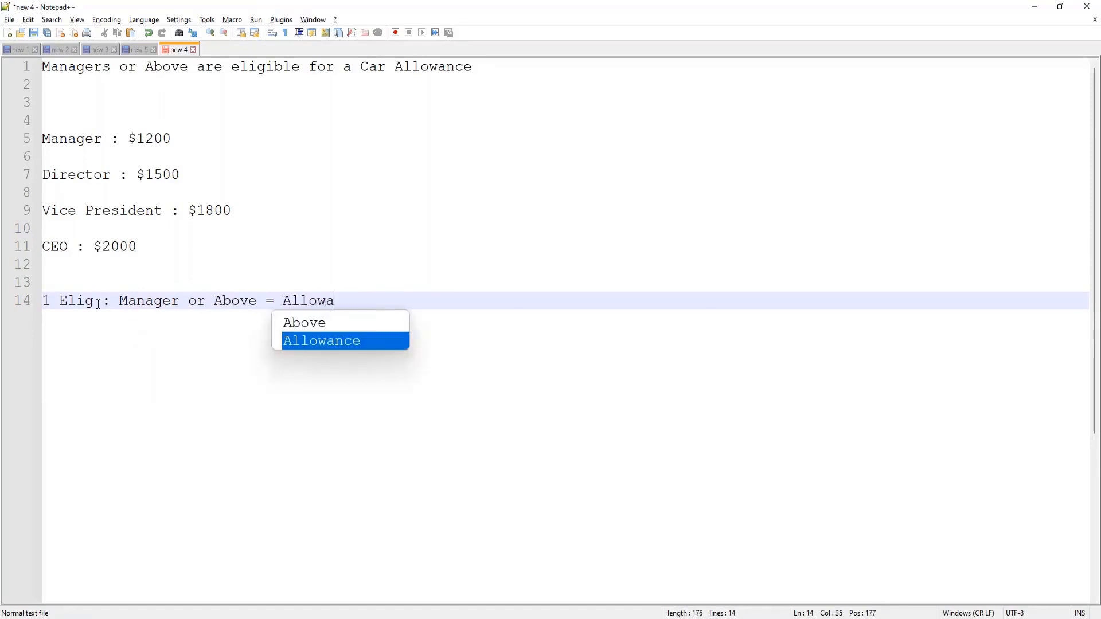
text(nce Plan)
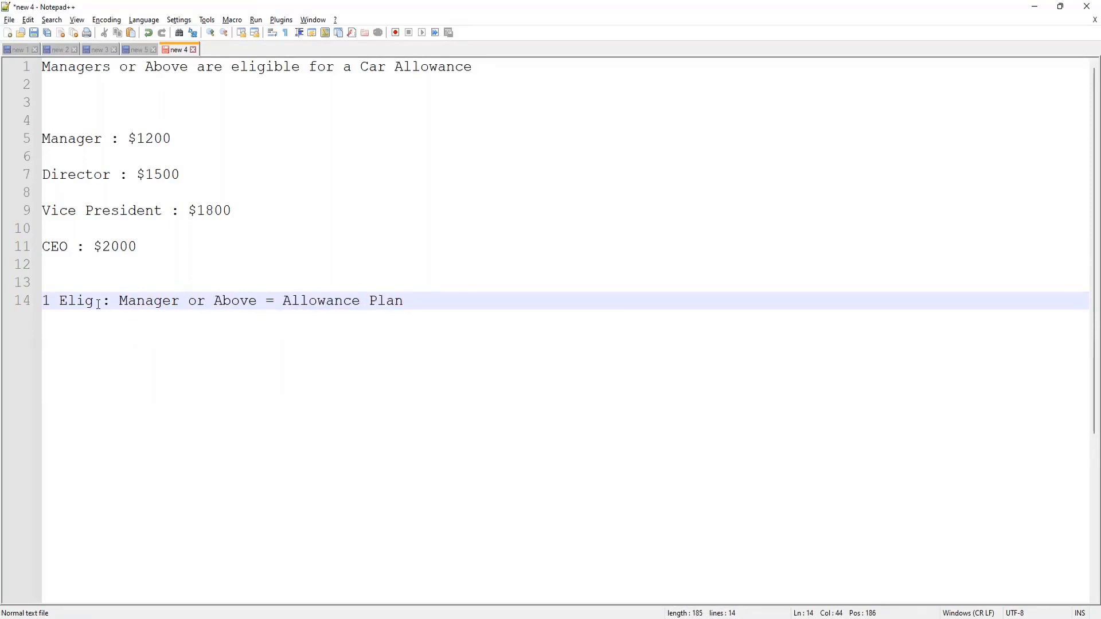
Step: Leave two blank lines and add the note "4 Elig Rules based on Management Levels = Plan Profiles"
key(Return)
key(Return)
key(Return)
text(4)
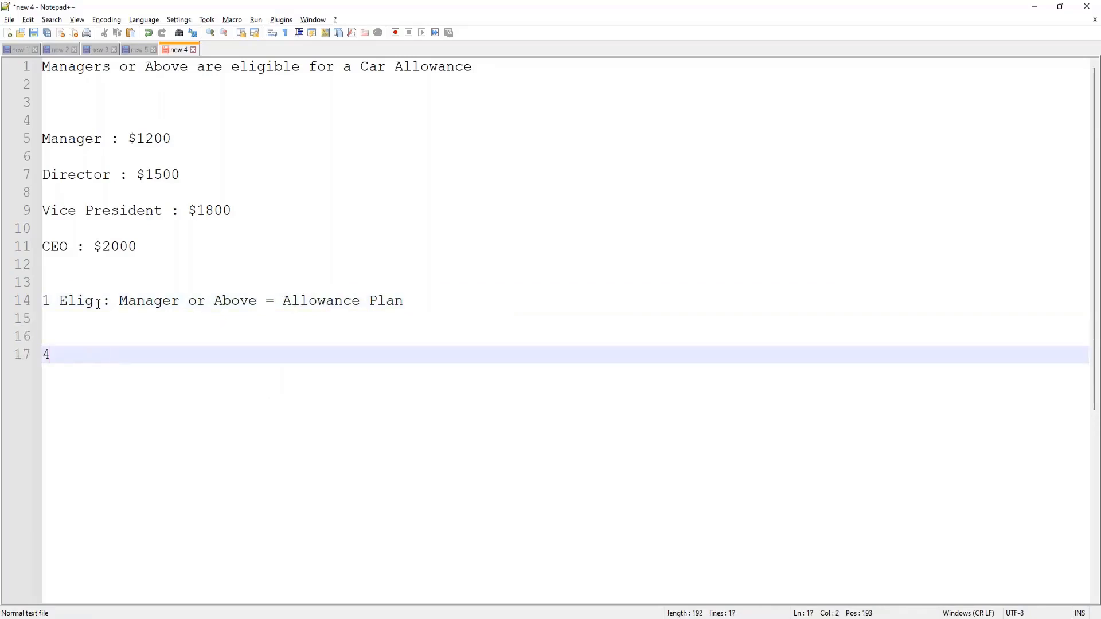
text( Elig Rules bna)
key(BackSpace)
key(BackSpace)
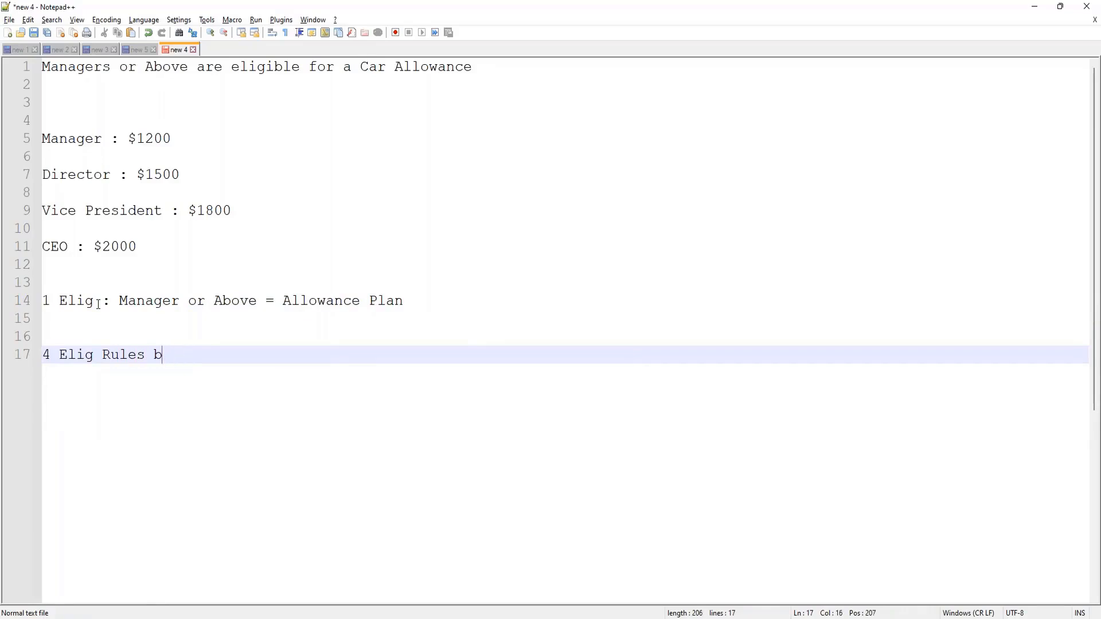
text(ased on Man)
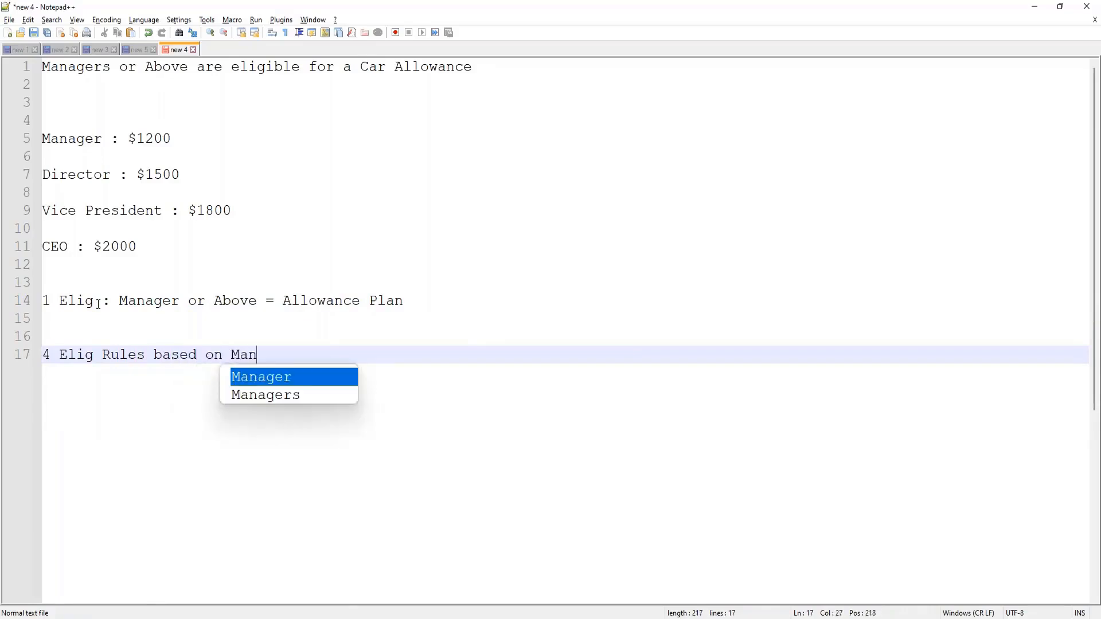
text(agement Levels)
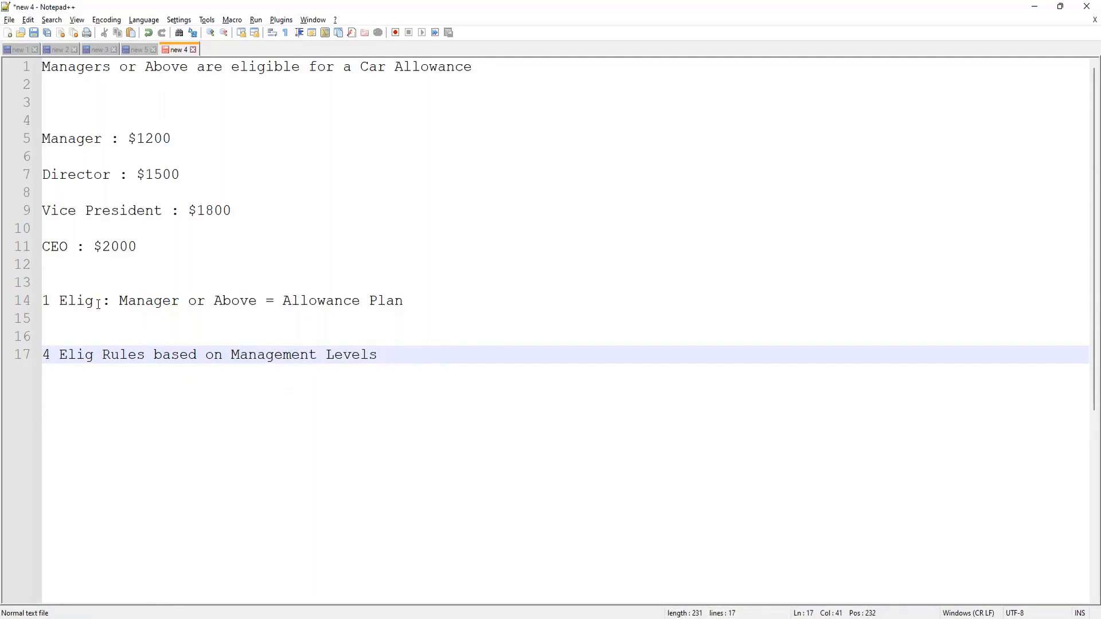
text(= Plan Profiles)
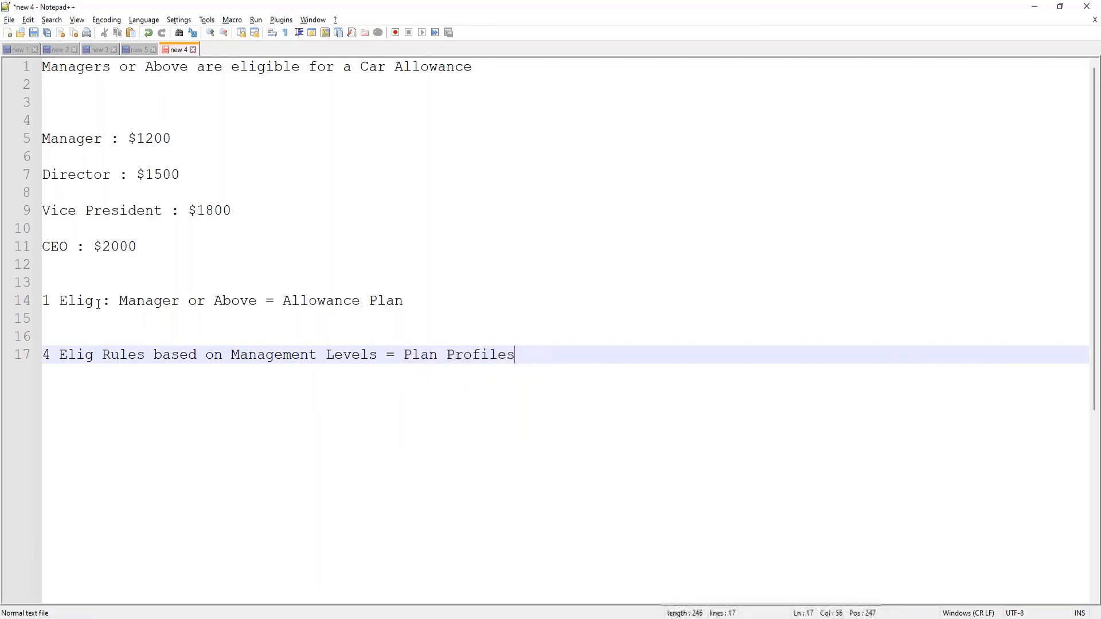